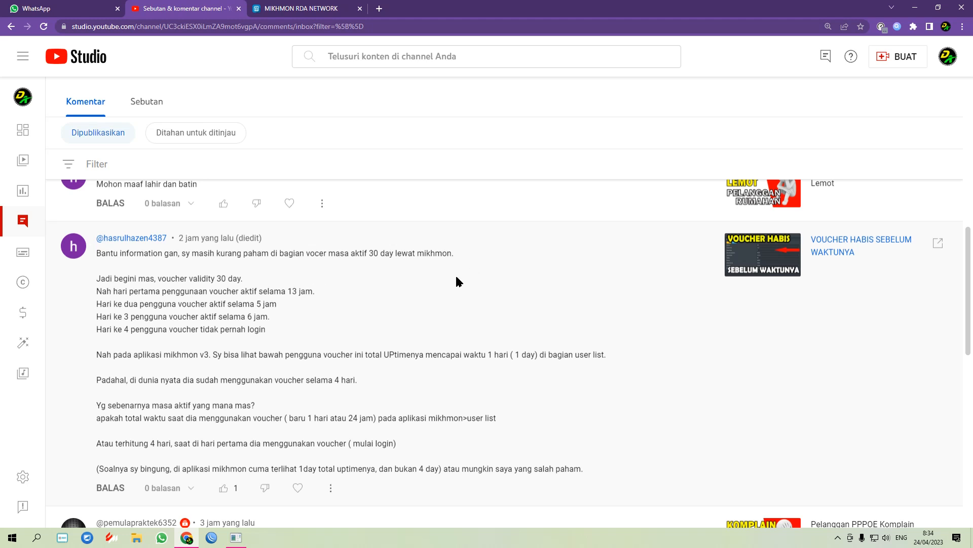
Enlarge the comments page and read the viewer's full question about 30-day voucher validity versus total uptime.
{"action": "key", "text": "ctrl+plus"}
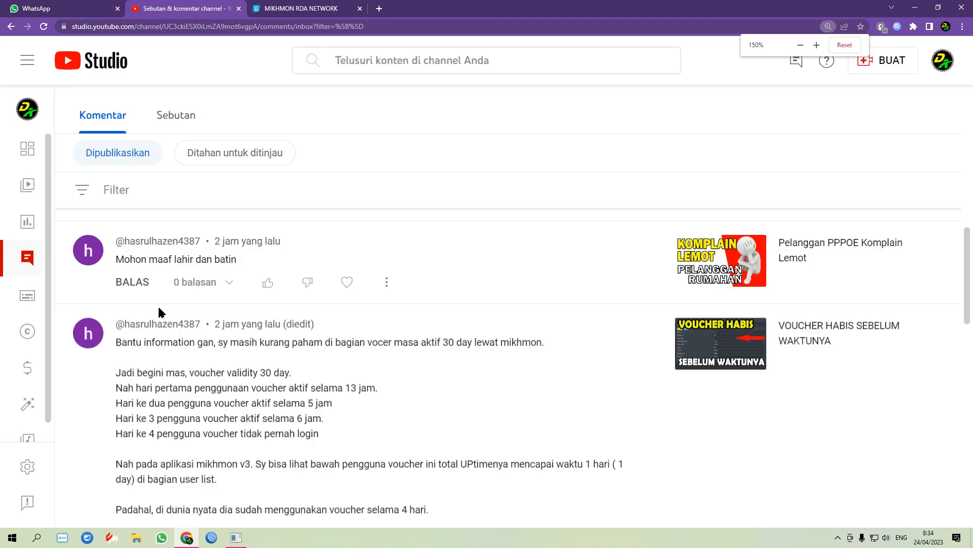
{"action": "scroll", "coordinate": [278, 346], "scroll_direction": "down", "scroll_amount": 1}
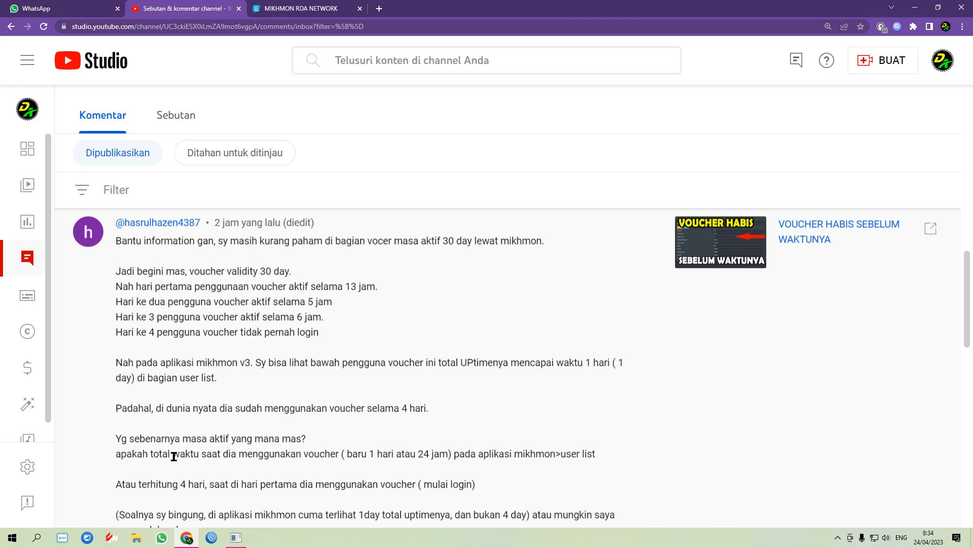
{"action": "left_click_drag", "start_coordinate": [122, 408], "coordinate": [469, 411]}
{"action": "left_click", "coordinate": [418, 411]}
{"action": "scroll", "coordinate": [454, 405], "scroll_direction": "down", "scroll_amount": 1}
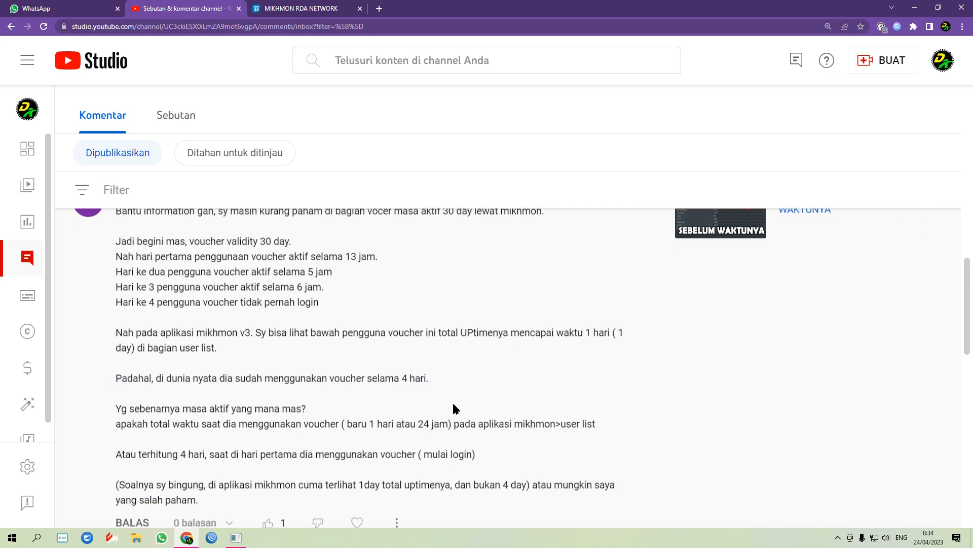
{"action": "scroll", "coordinate": [453, 404], "scroll_direction": "down", "scroll_amount": 1}
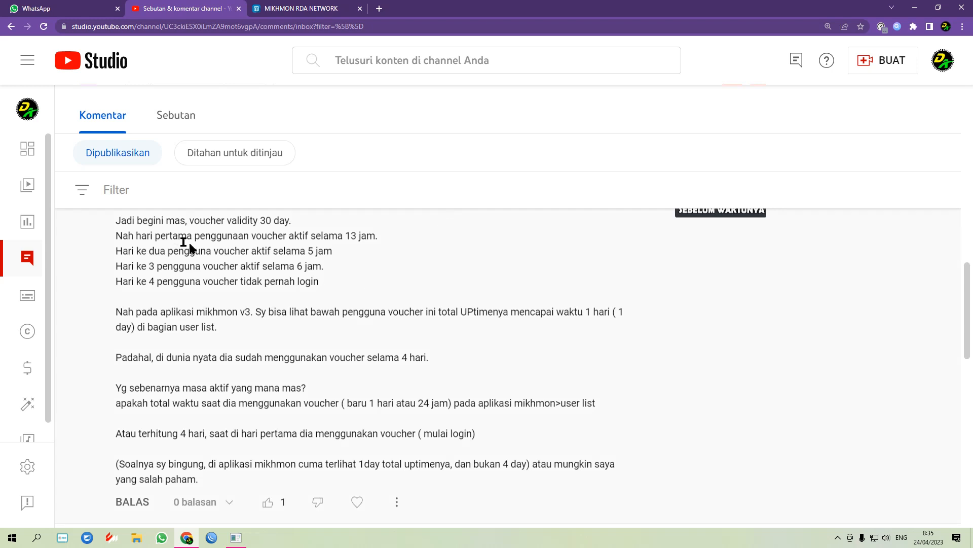
Switch to MIKHMON, refresh the dashboard, and open the 3d-10.000 hotspot user profile for editing.
{"action": "left_click", "coordinate": [345, 6]}
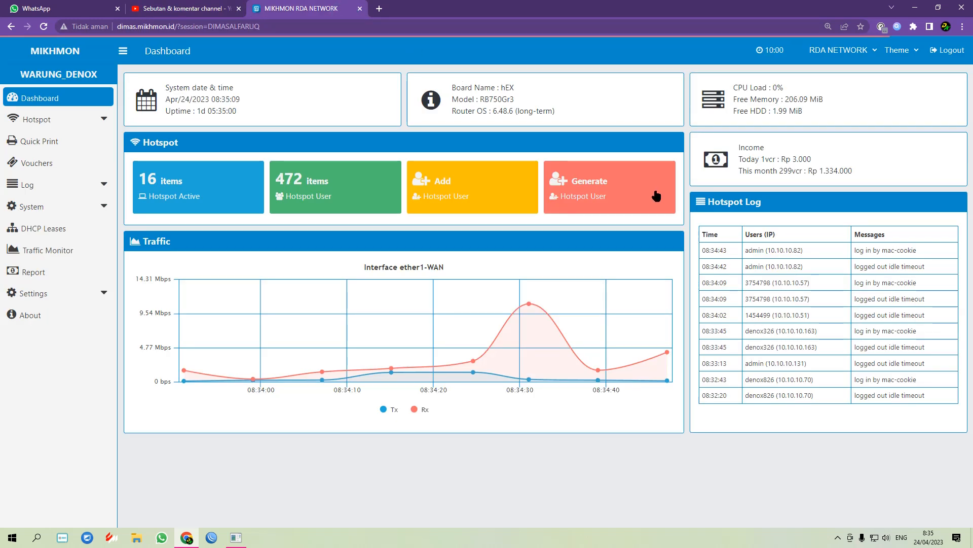
{"action": "left_click", "coordinate": [44, 27]}
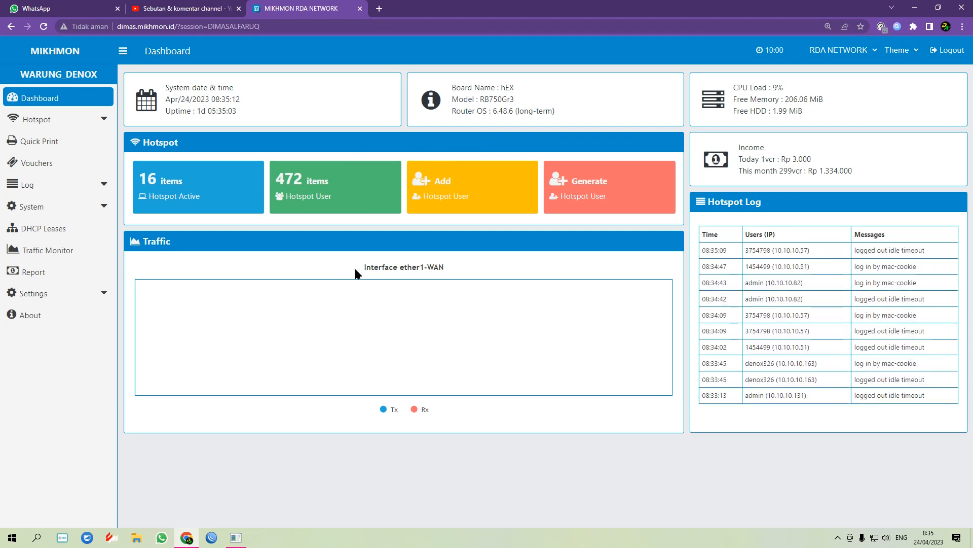
{"action": "left_click", "coordinate": [56, 121]}
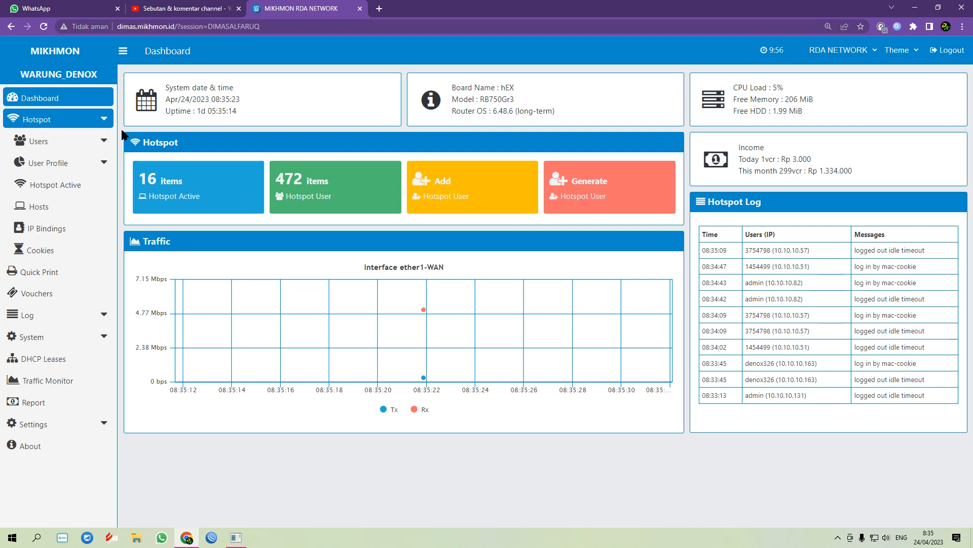
{"action": "left_click", "coordinate": [64, 163]}
{"action": "left_click", "coordinate": [71, 183]}
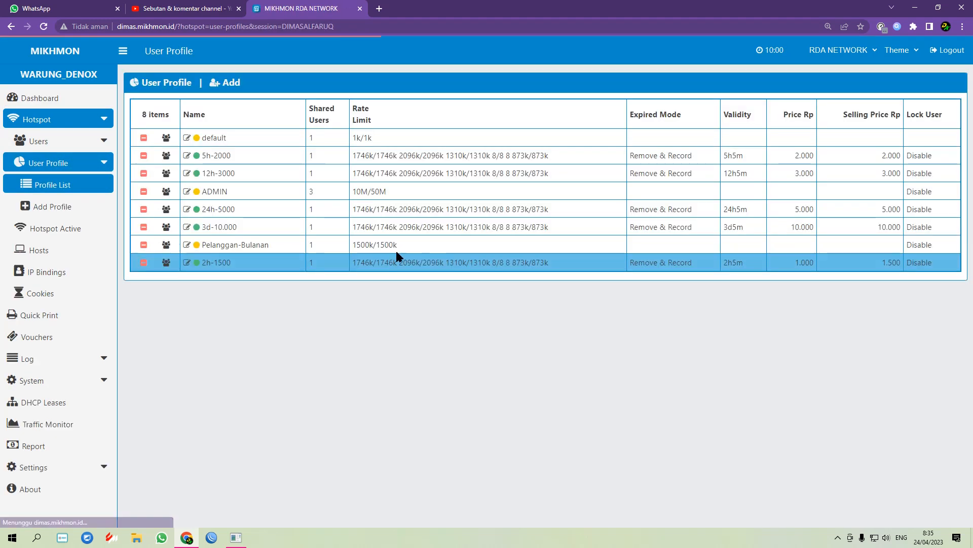
{"action": "left_click", "coordinate": [219, 227]}
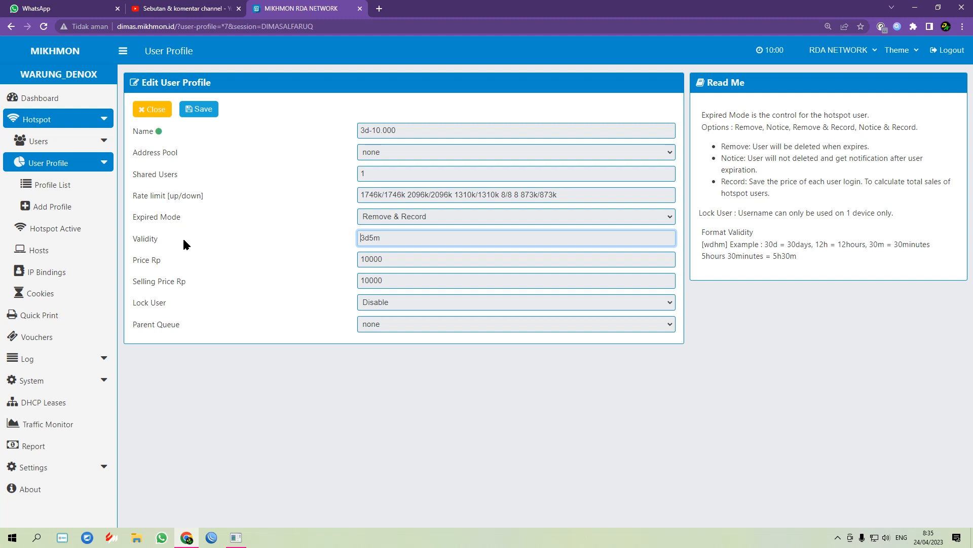
Enlarge the profile form and examine the Validity setting of the 3d-10.000 profile.
{"action": "left_click_drag", "start_coordinate": [160, 242], "coordinate": [133, 240]}
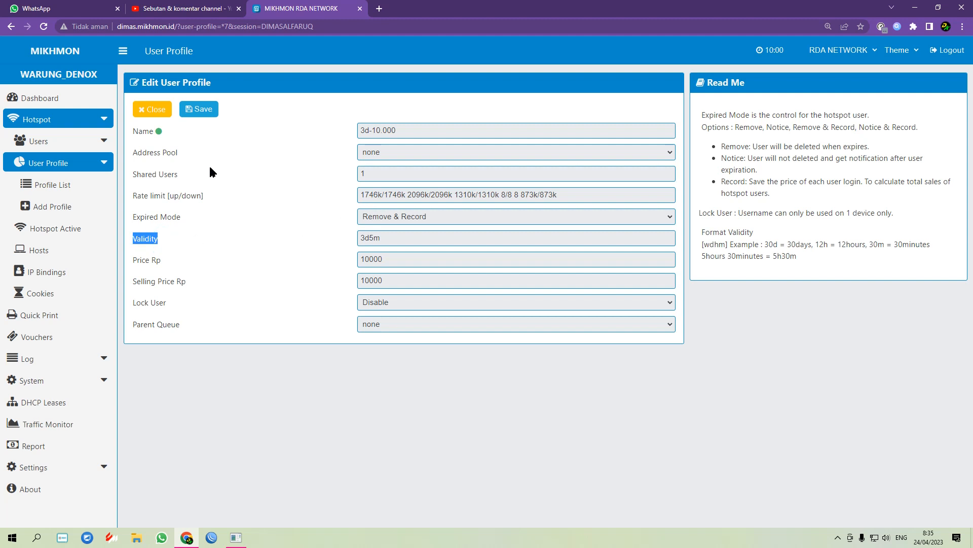
{"action": "left_click", "coordinate": [163, 8]}
{"action": "left_click", "coordinate": [331, 11]}
{"action": "double_click", "coordinate": [380, 238]}
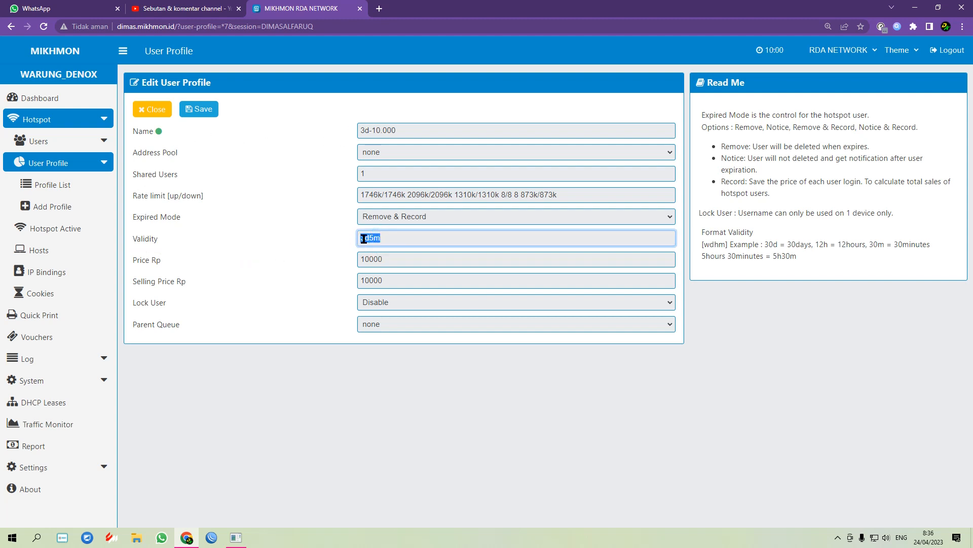
{"action": "key", "text": "ctrl+plus"}
{"action": "key", "text": "ctrl+plus"}
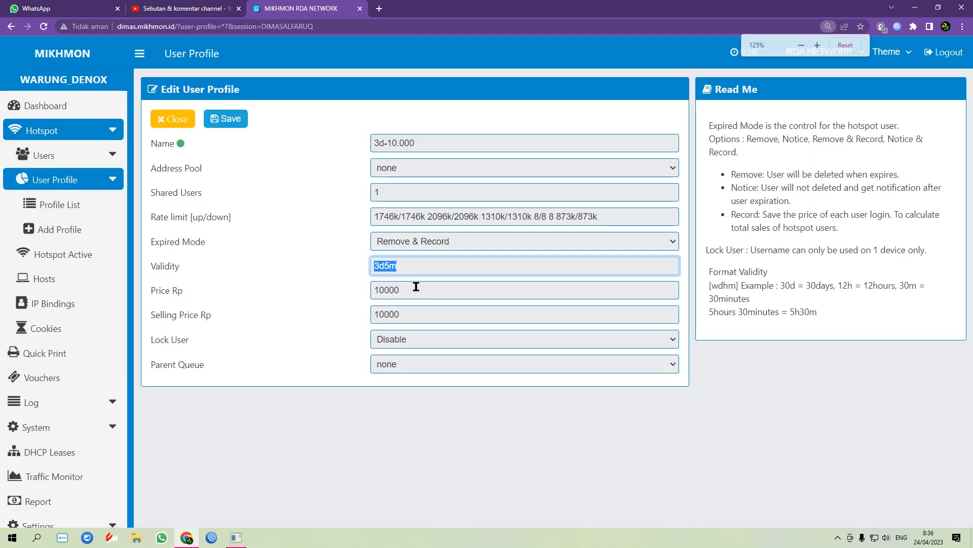
{"action": "key", "text": "ctrl+plus"}
{"action": "left_click", "coordinate": [420, 309]}
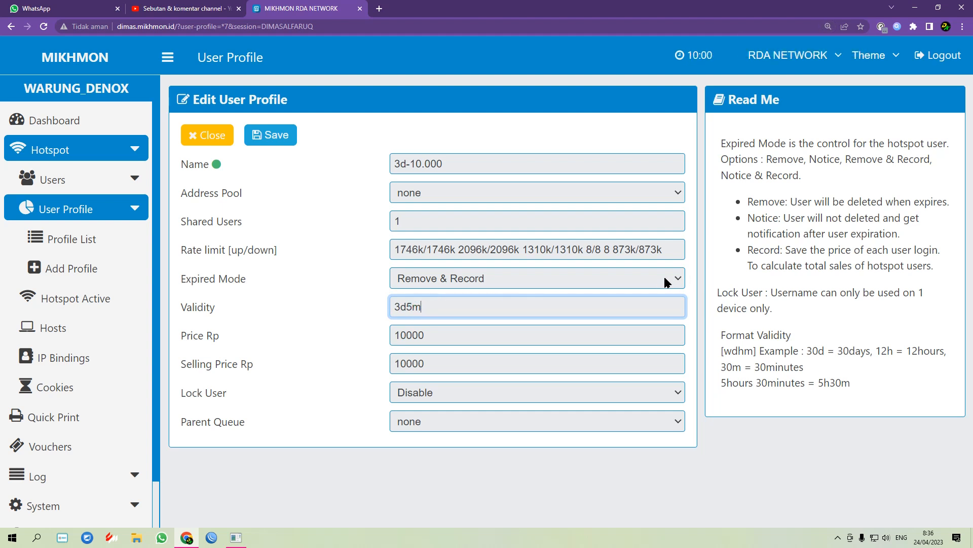
Re-enter the 5m part of the 3d-10.000 profile's validity so that it reads 3d5m.
{"action": "key", "text": "BackSpace"}
{"action": "key", "text": "BackSpace"}
{"action": "type", "text": "5m"}
{"action": "key", "text": "BackSpace"}
{"action": "key", "text": "BackSpace"}
{"action": "type", "text": "5m"}
Open the hotspot user generation form and examine the note on how Time Limit must relate to Validity.
{"action": "left_click", "coordinate": [75, 177]}
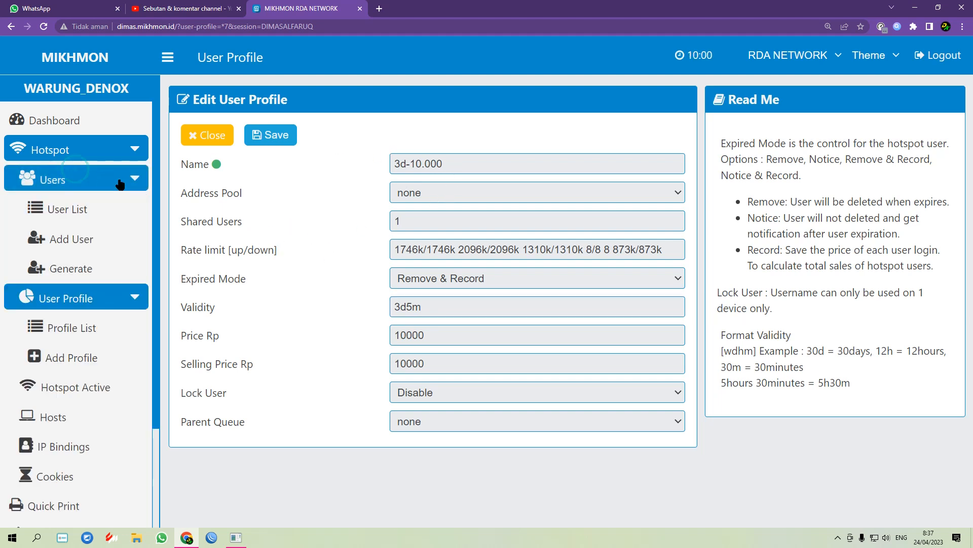
{"action": "left_click", "coordinate": [82, 268]}
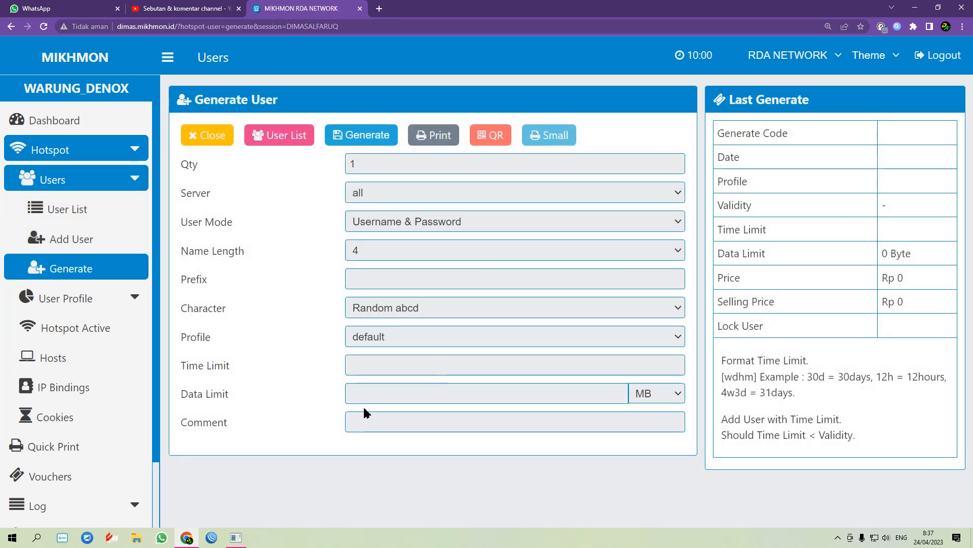
{"action": "left_click", "coordinate": [382, 368]}
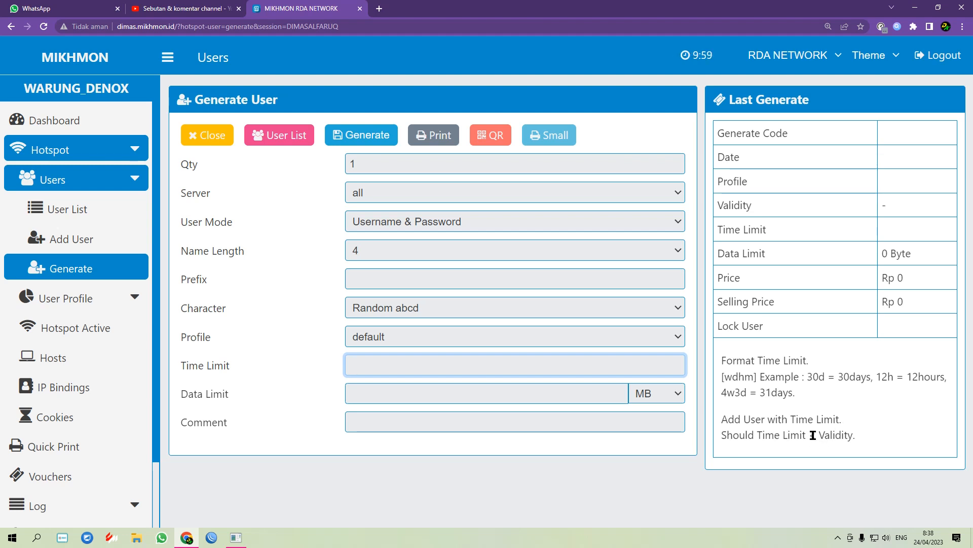
{"action": "left_click_drag", "start_coordinate": [818, 435], "coordinate": [864, 433]}
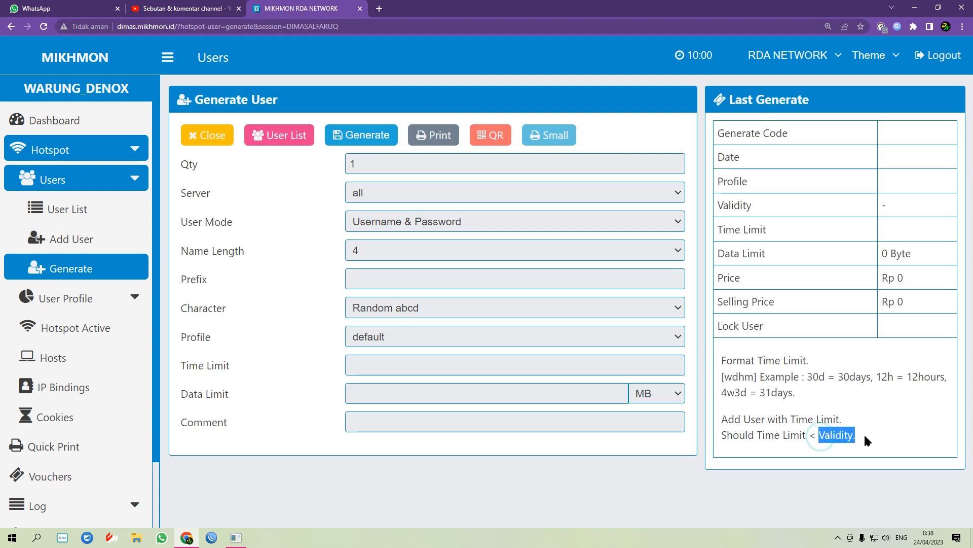
{"action": "left_click", "coordinate": [848, 433]}
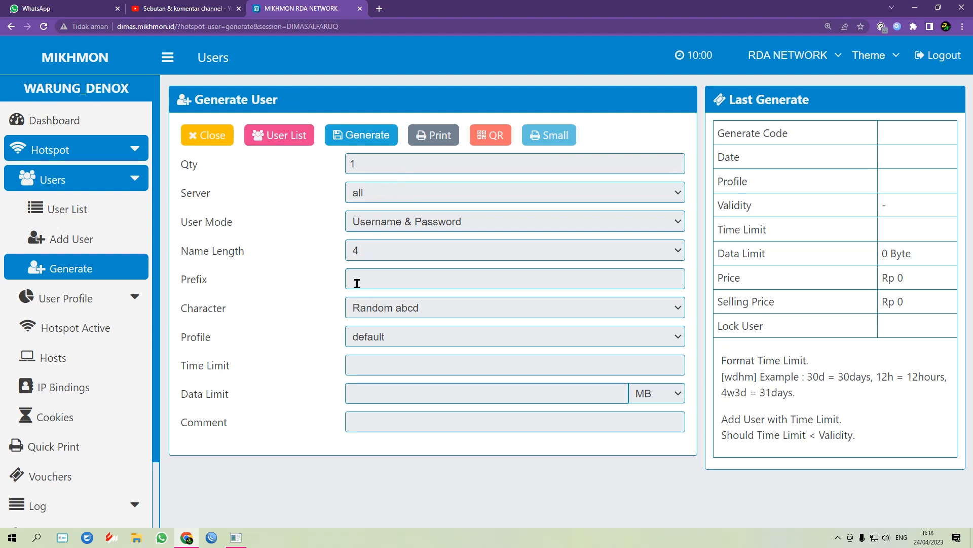
Set the time limit to 30d and choose the Pelanggan-Bulanan profile for the generated user.
{"action": "left_click", "coordinate": [391, 366]}
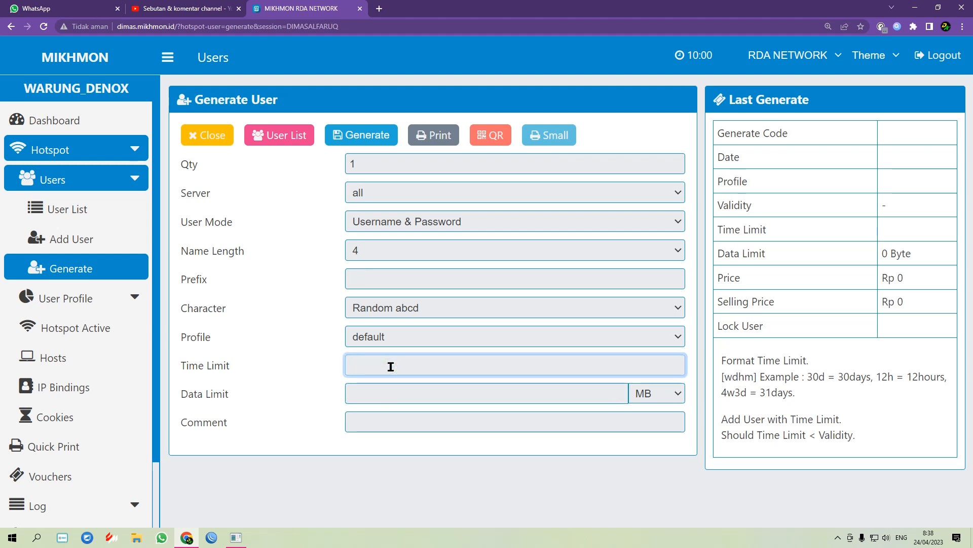
{"action": "type", "text": "30d"}
{"action": "left_click", "coordinate": [391, 338]}
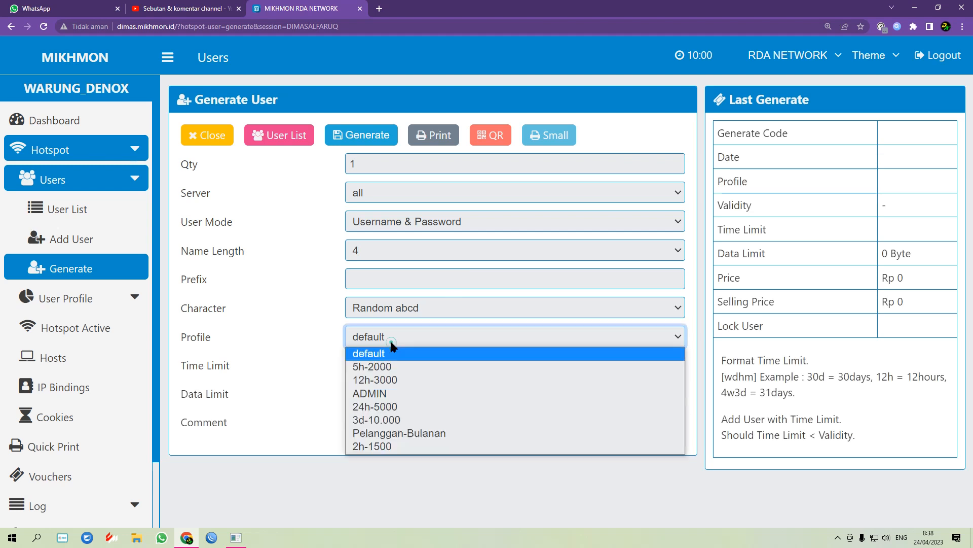
{"action": "left_click", "coordinate": [417, 435]}
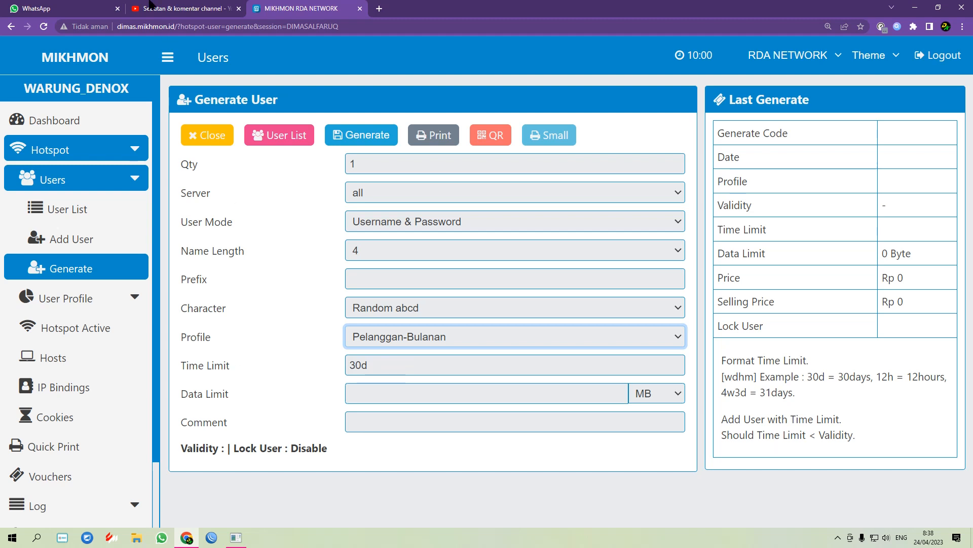
Return to the viewer's comment in YouTube Studio and review the voucher hours used per day and the four-day usage statement.
{"action": "left_click", "coordinate": [168, 8]}
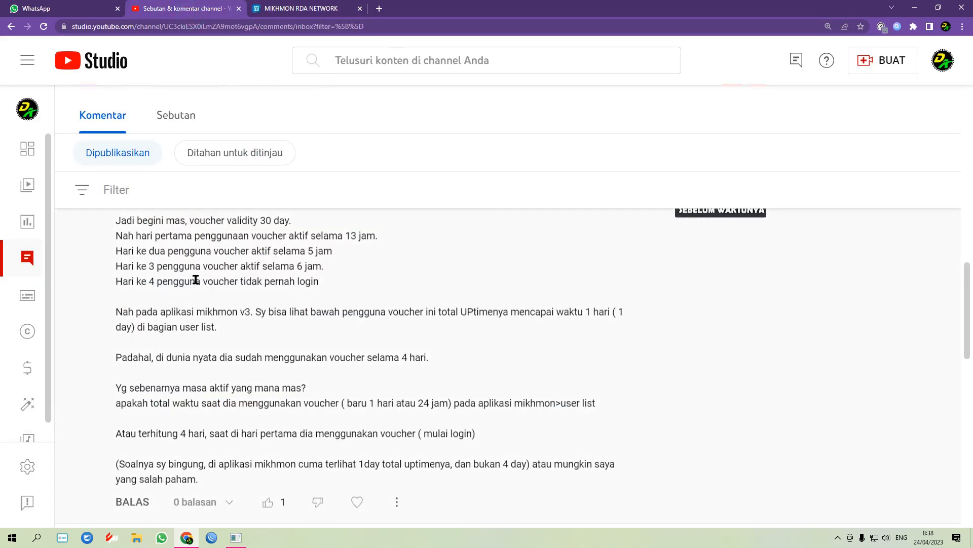
{"action": "scroll", "coordinate": [196, 278], "scroll_direction": "up", "scroll_amount": 1}
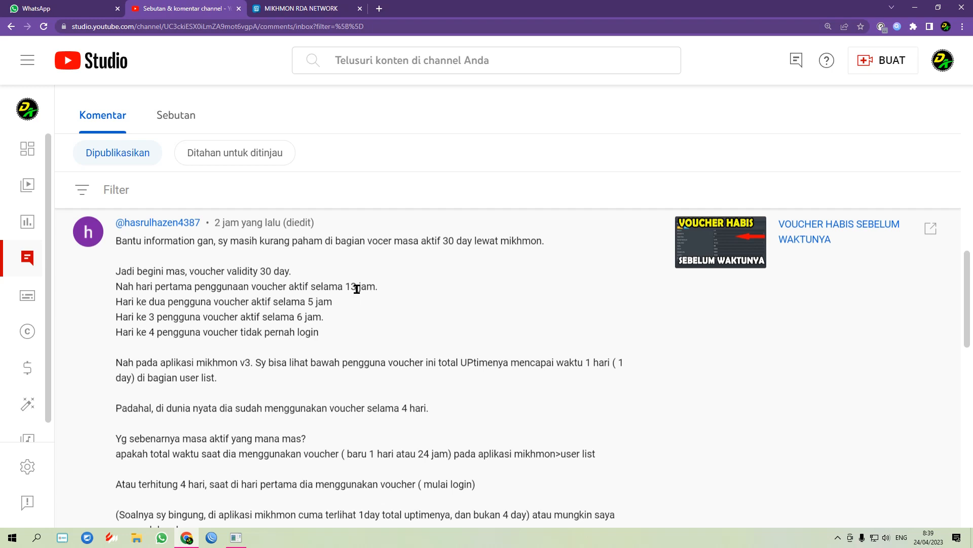
{"action": "left_click", "coordinate": [308, 6]}
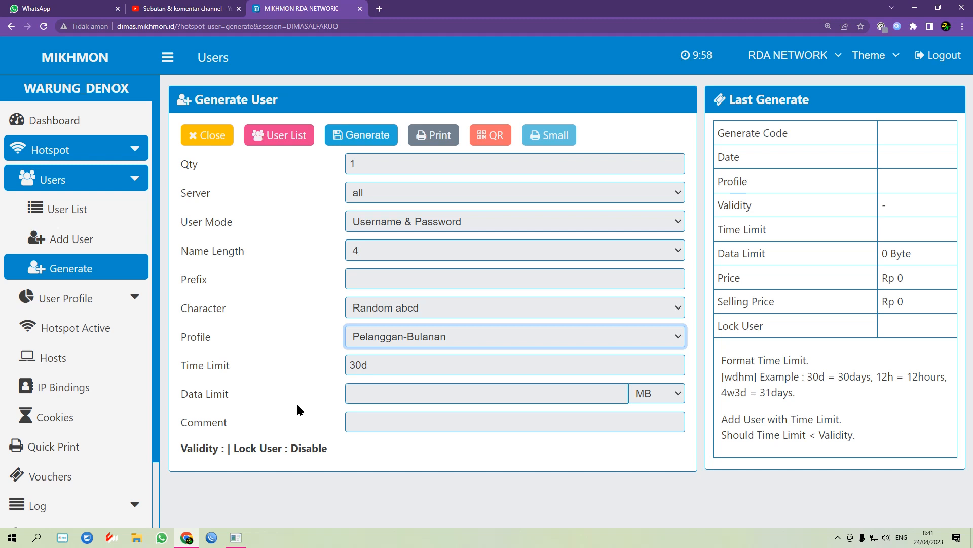
{"action": "key", "text": "ctrl+shift+Tab"}
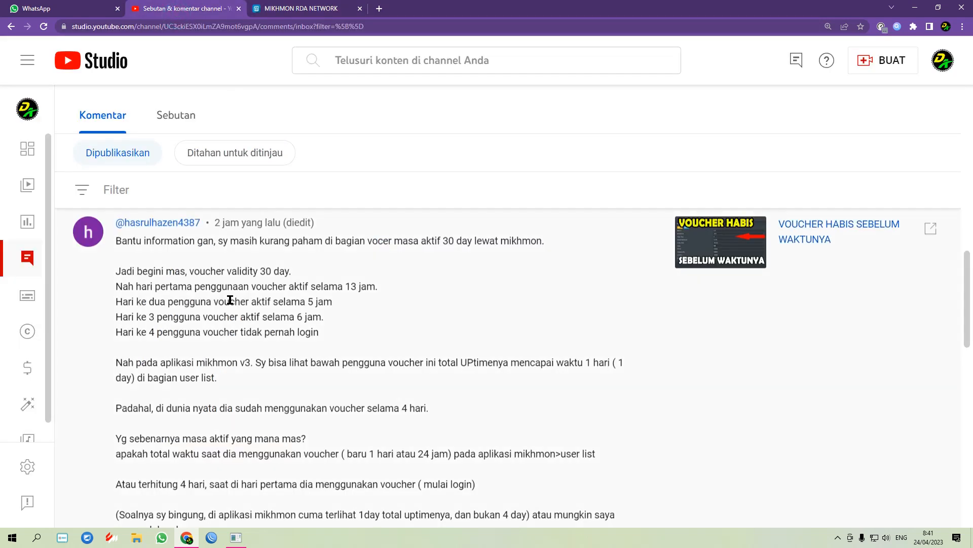
{"action": "left_click_drag", "start_coordinate": [344, 287], "coordinate": [379, 290]}
{"action": "left_click_drag", "start_coordinate": [307, 302], "coordinate": [355, 288]}
{"action": "left_click_drag", "start_coordinate": [307, 301], "coordinate": [314, 302]}
{"action": "left_click_drag", "start_coordinate": [231, 341], "coordinate": [319, 332]}
{"action": "left_click", "coordinate": [354, 334]}
{"action": "left_click", "coordinate": [420, 405]}
{"action": "left_click_drag", "start_coordinate": [339, 408], "coordinate": [408, 408]}
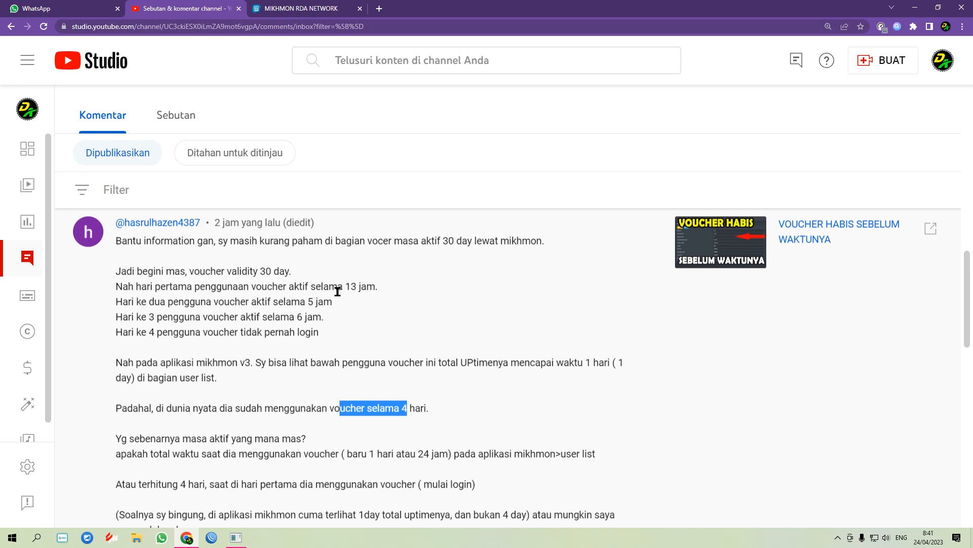
{"action": "left_click_drag", "start_coordinate": [345, 287], "coordinate": [362, 282]}
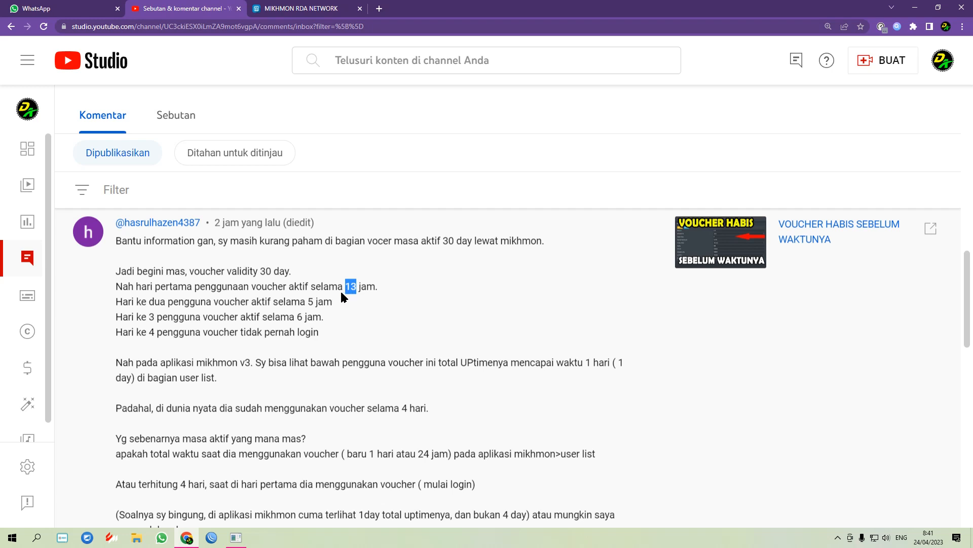
Open the hotspot user list in MIKHMON and examine the uptime and comment entries of the 3d-10.000 vouchers.
{"action": "left_click", "coordinate": [301, 8]}
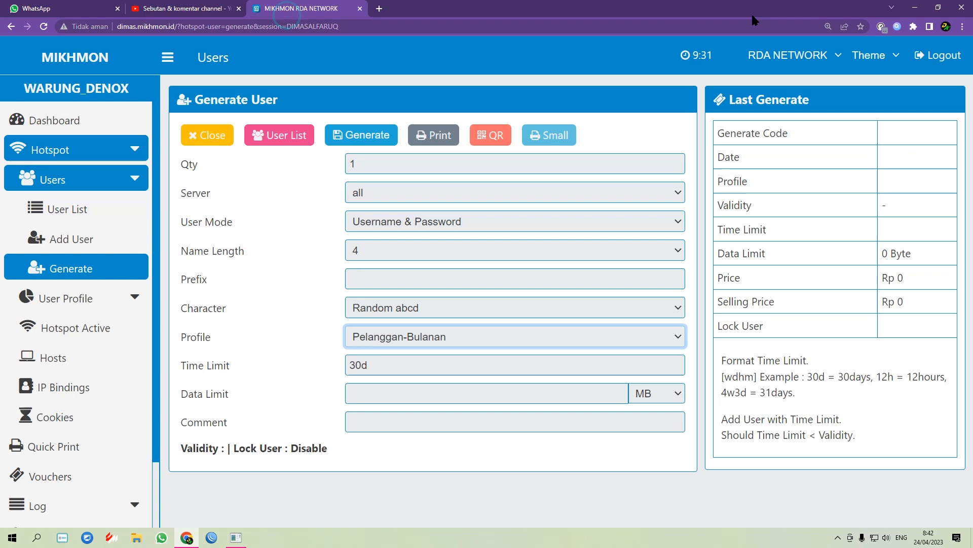
{"action": "left_click", "coordinate": [95, 218]}
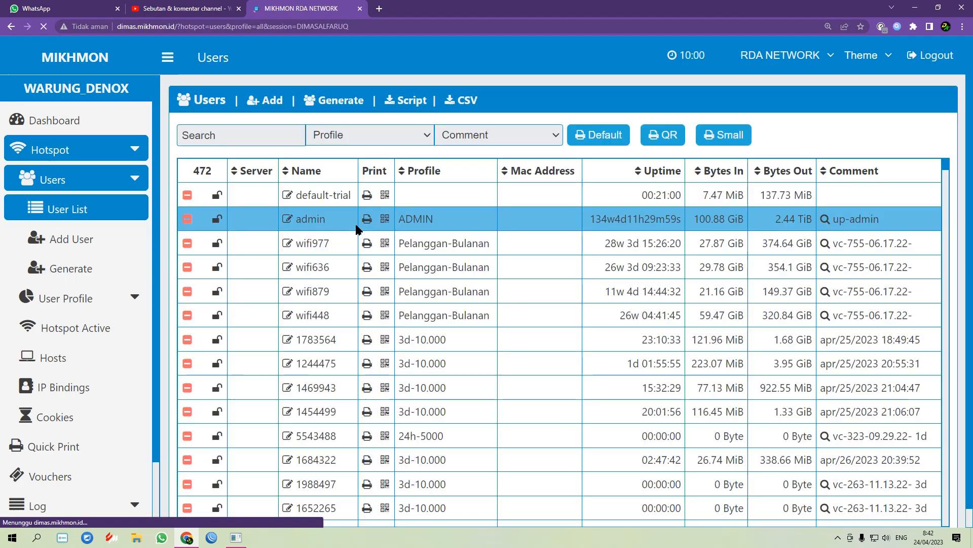
{"action": "scroll", "coordinate": [404, 341], "scroll_direction": "down", "scroll_amount": 3}
{"action": "scroll", "coordinate": [511, 350], "scroll_direction": "down", "scroll_amount": 4}
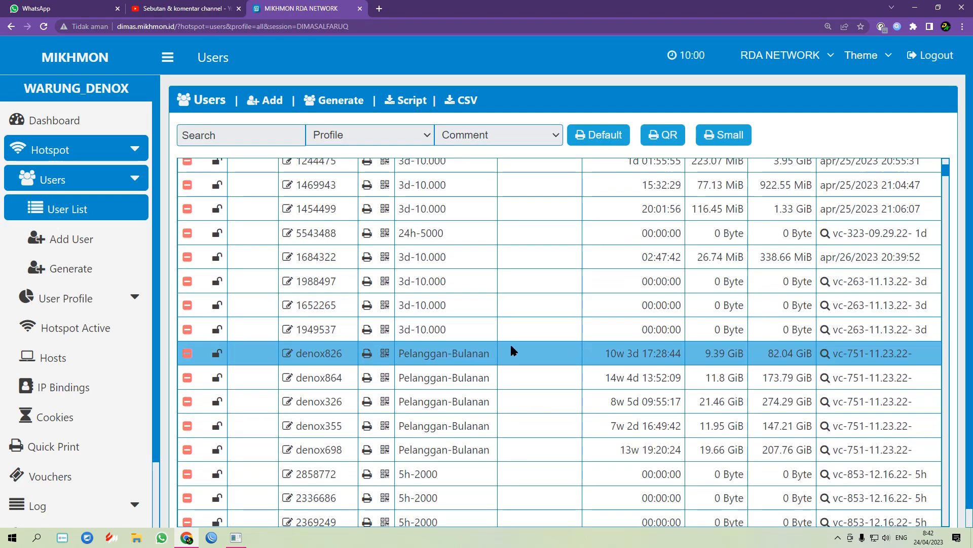
{"action": "scroll", "coordinate": [431, 289], "scroll_direction": "up", "scroll_amount": 3}
{"action": "scroll", "coordinate": [440, 257], "scroll_direction": "down", "scroll_amount": 3}
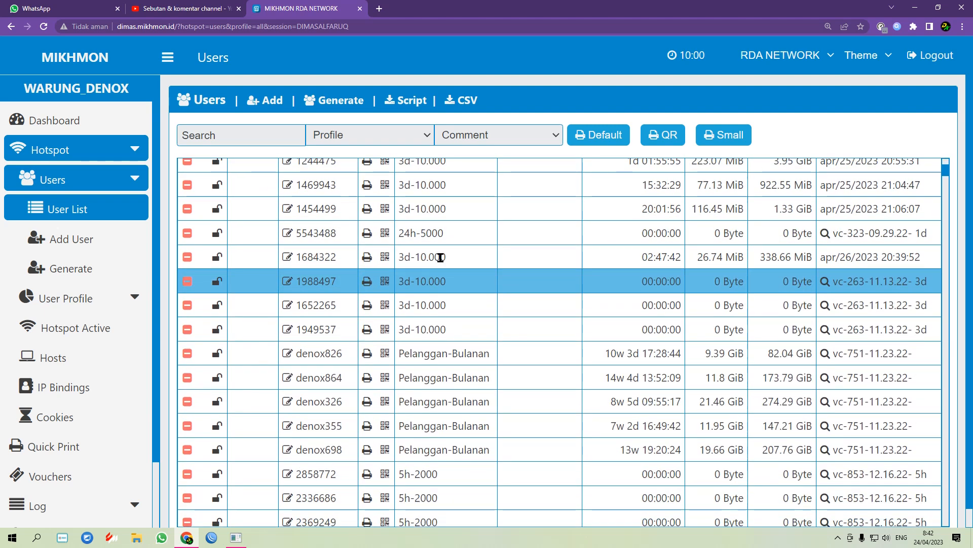
{"action": "scroll", "coordinate": [440, 257], "scroll_direction": "up", "scroll_amount": 2}
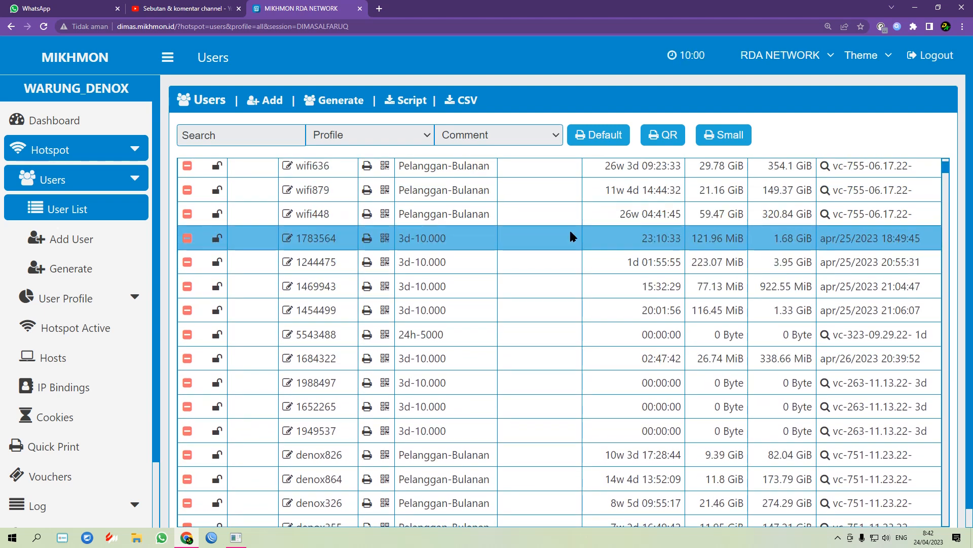
{"action": "scroll", "coordinate": [563, 231], "scroll_direction": "down", "scroll_amount": 1}
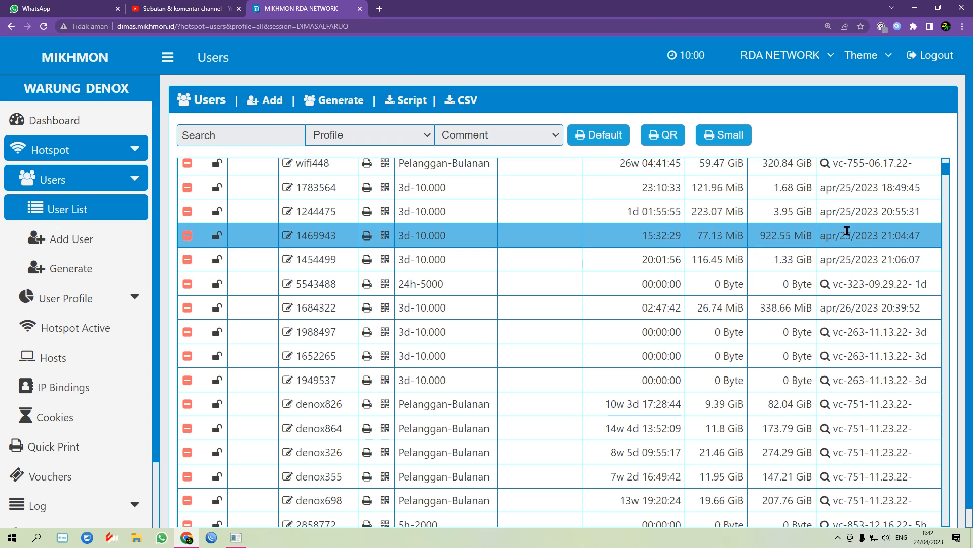
Highlight the expiry date and time in the comment of the 3d-10.000 voucher with 15:32:29 uptime, and check the column heading.
{"action": "left_click_drag", "start_coordinate": [820, 236], "coordinate": [939, 239]}
{"action": "scroll", "coordinate": [871, 222], "scroll_direction": "up", "scroll_amount": 3}
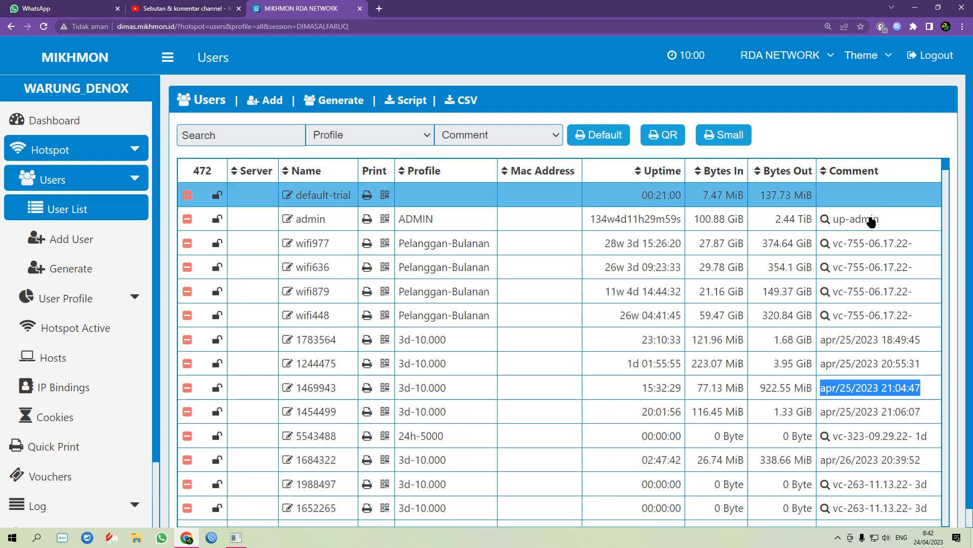
{"action": "scroll", "coordinate": [871, 221], "scroll_direction": "down", "scroll_amount": 3}
{"action": "left_click", "coordinate": [826, 235]}
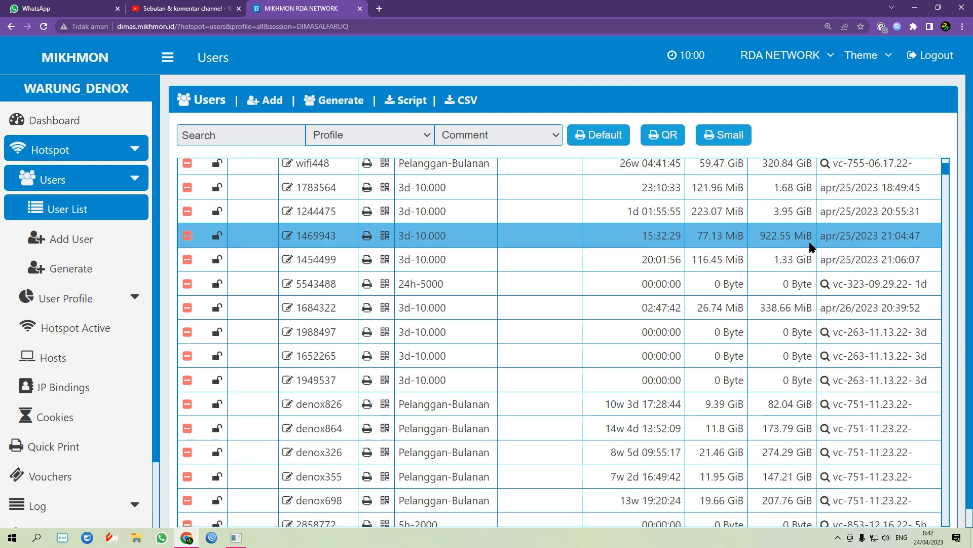
Highlight the expiry date in the comment and the uptime of the 3d-10.000 voucher with 15:32:29 uptime.
{"action": "left_click_drag", "start_coordinate": [821, 241], "coordinate": [875, 237]}
{"action": "left_click", "coordinate": [834, 243]}
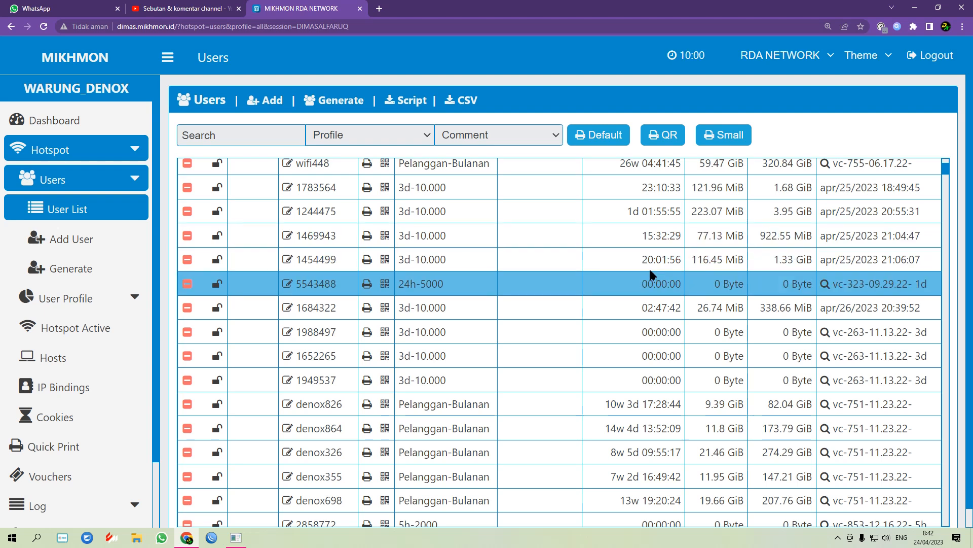
{"action": "left_click_drag", "start_coordinate": [641, 236], "coordinate": [682, 238]}
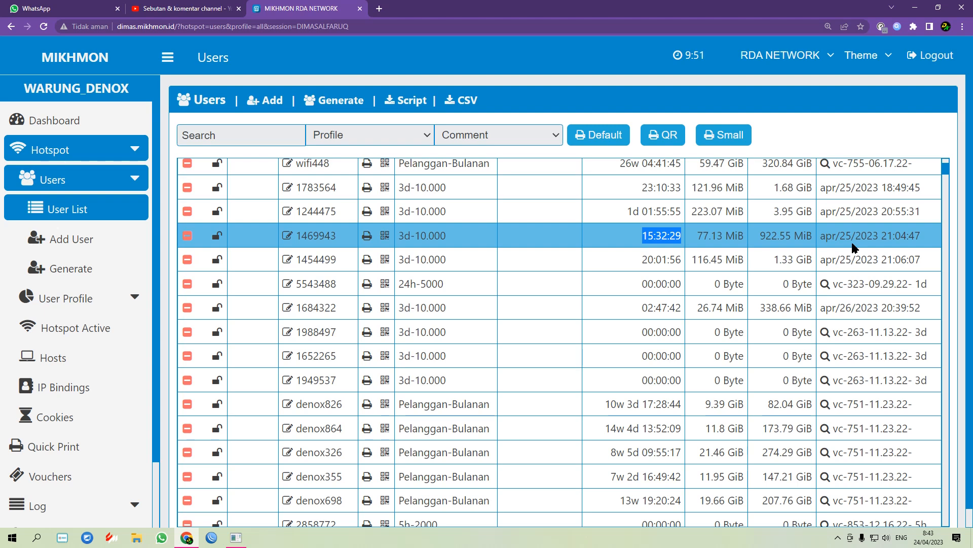
{"action": "left_click", "coordinate": [836, 237]}
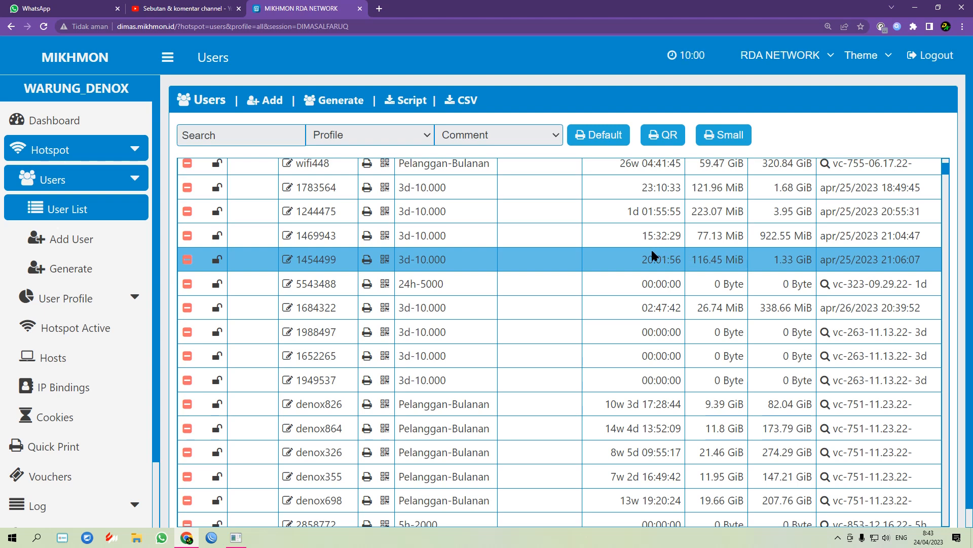
{"action": "left_click_drag", "start_coordinate": [633, 238], "coordinate": [679, 236]}
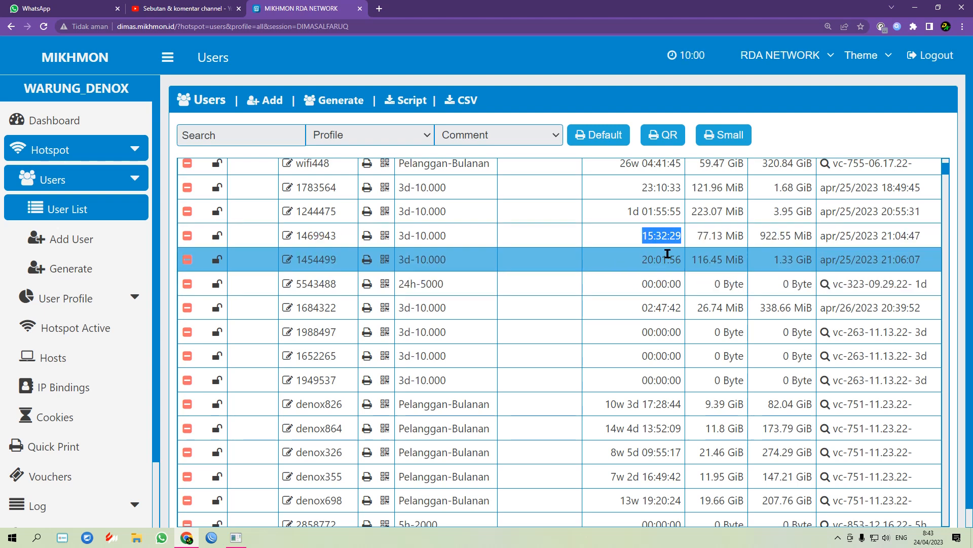
{"action": "left_click", "coordinate": [659, 238]}
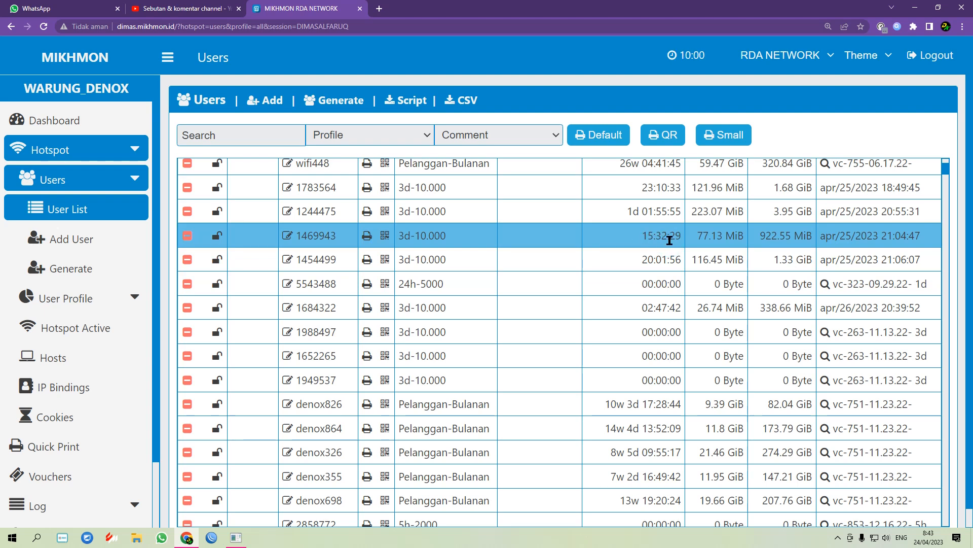
Switch to the viewer's comment in YouTube Studio and highlight the hours of voucher use on the first, second and third day.
{"action": "left_click", "coordinate": [182, 8]}
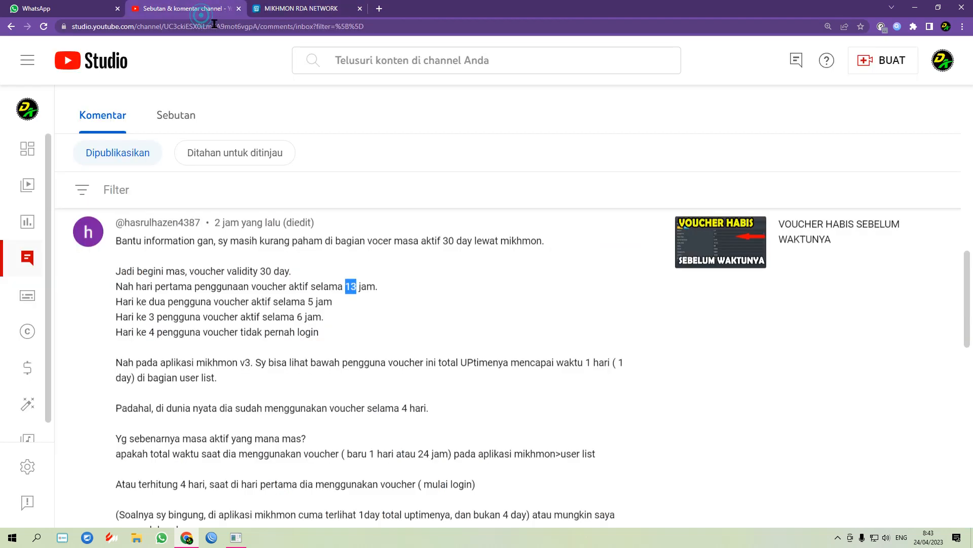
{"action": "left_click", "coordinate": [375, 288]}
{"action": "left_click_drag", "start_coordinate": [346, 287], "coordinate": [366, 287]}
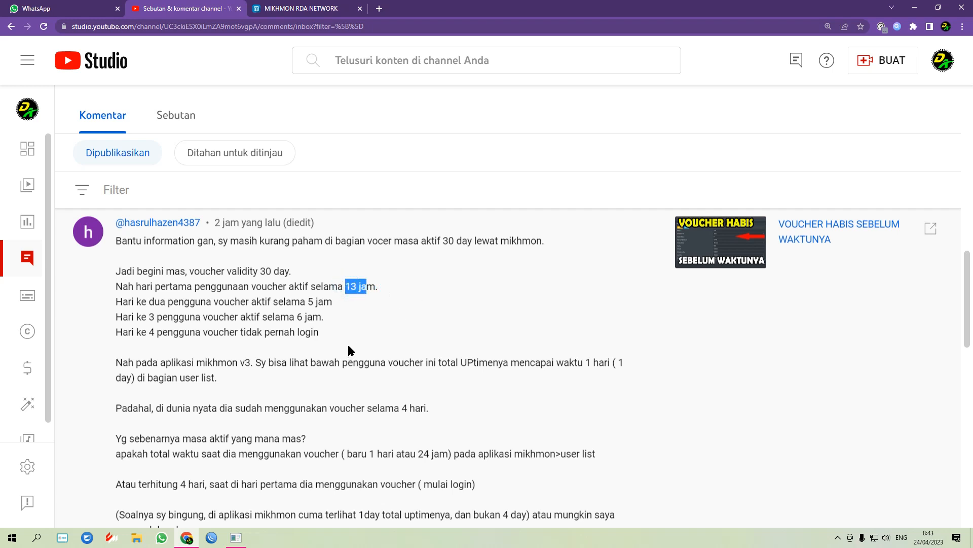
{"action": "left_click_drag", "start_coordinate": [308, 301], "coordinate": [313, 301]}
{"action": "left_click_drag", "start_coordinate": [296, 316], "coordinate": [303, 317]}
Return to the MIKHMON user list and highlight the uptime, bytes in and bytes out of the 3d-10.000 voucher with 15:32:29 uptime.
{"action": "left_click", "coordinate": [329, 8]}
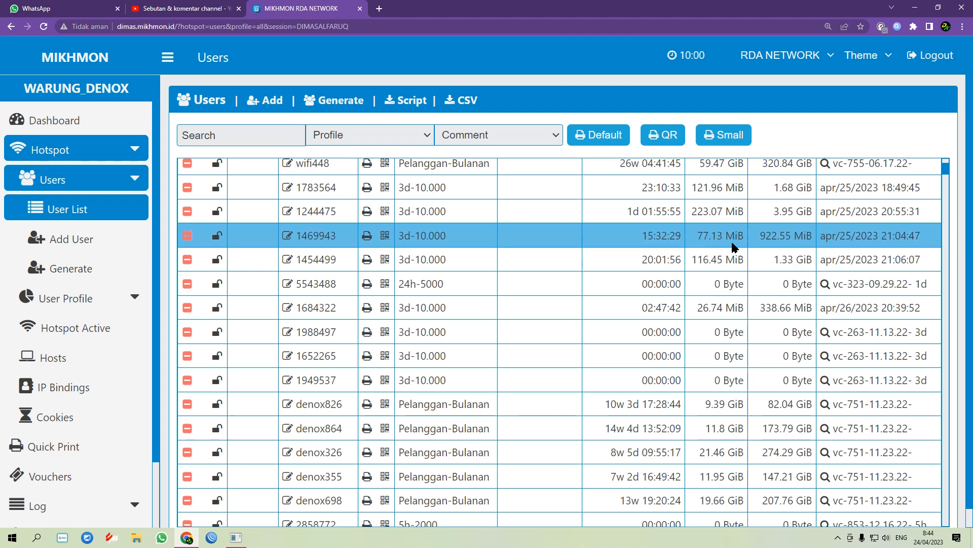
{"action": "left_click_drag", "start_coordinate": [639, 235], "coordinate": [676, 235]}
{"action": "scroll", "coordinate": [765, 254], "scroll_direction": "up", "scroll_amount": 2}
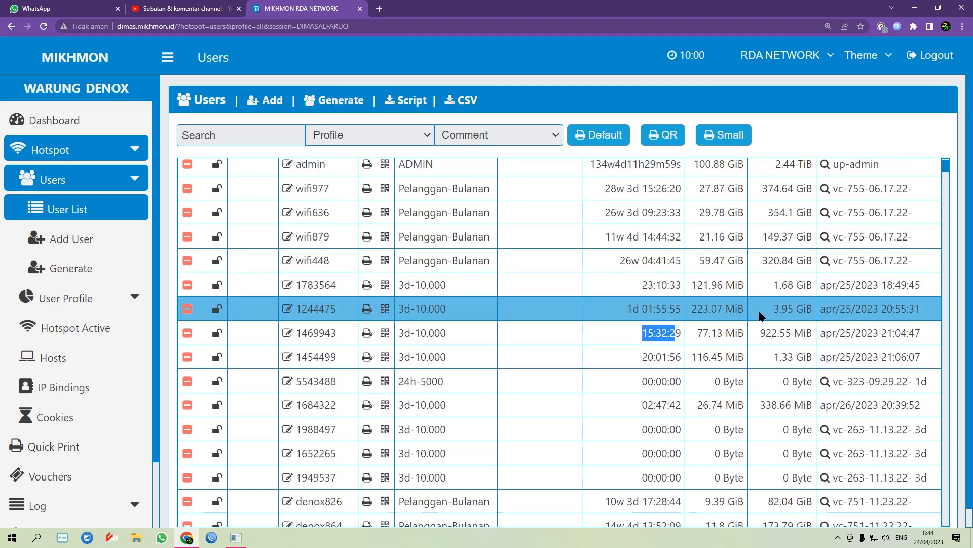
{"action": "scroll", "coordinate": [760, 309], "scroll_direction": "down", "scroll_amount": 1}
{"action": "left_click_drag", "start_coordinate": [760, 286], "coordinate": [777, 286]}
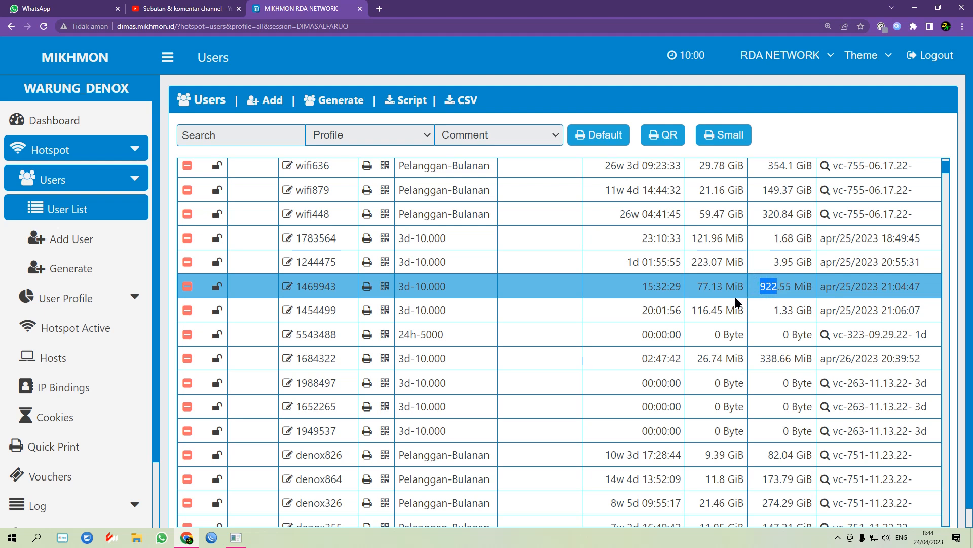
{"action": "left_click_drag", "start_coordinate": [698, 286], "coordinate": [709, 287]}
{"action": "left_click_drag", "start_coordinate": [642, 288], "coordinate": [683, 285]}
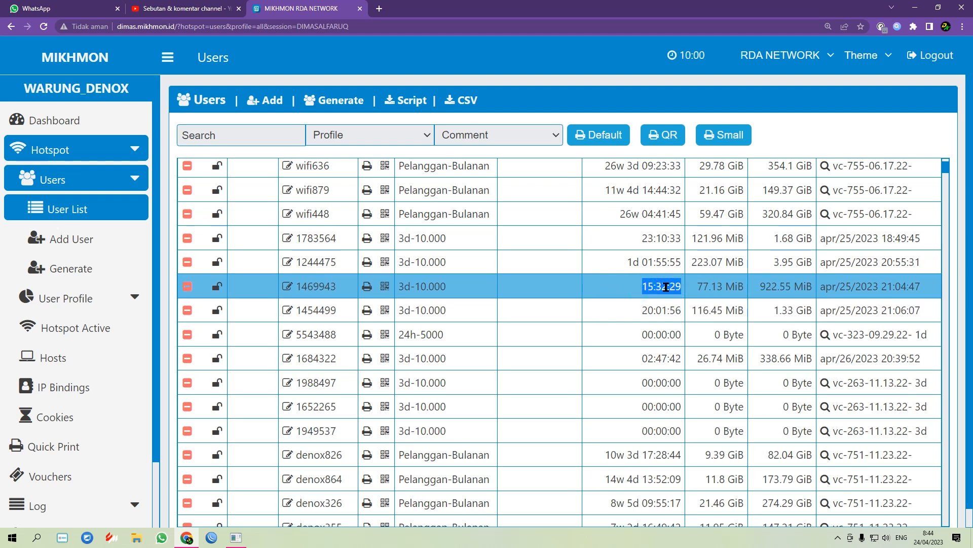
{"action": "left_click", "coordinate": [645, 288]}
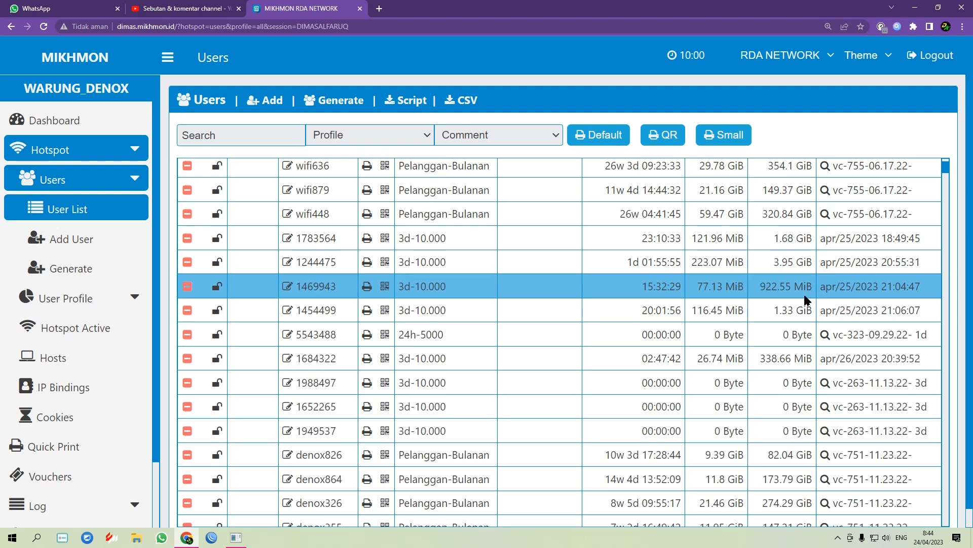
Recheck the viewer's comment in YouTube Studio, and open the 3d-10.000 profile in MIKHMON to highlight its Validity label.
{"action": "left_click", "coordinate": [147, 9]}
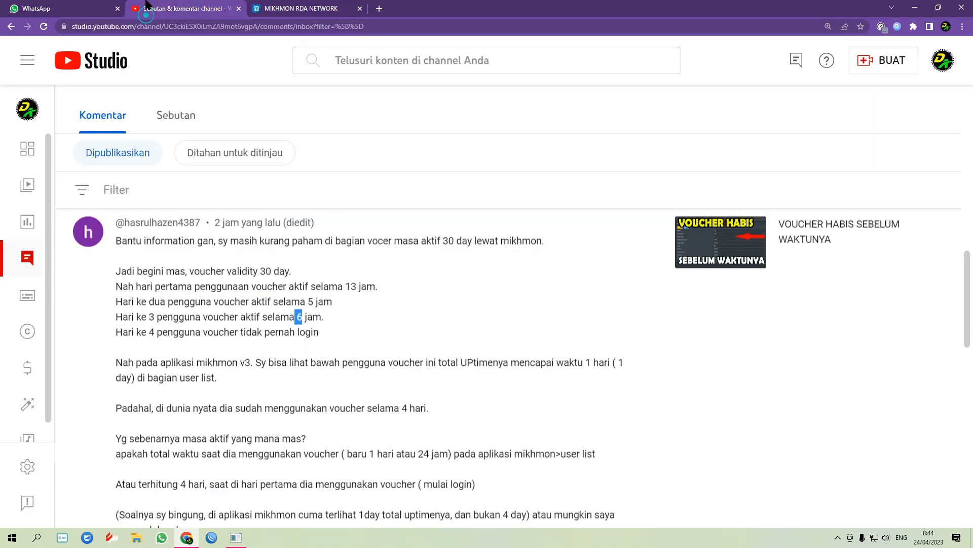
{"action": "left_click", "coordinate": [297, 9]}
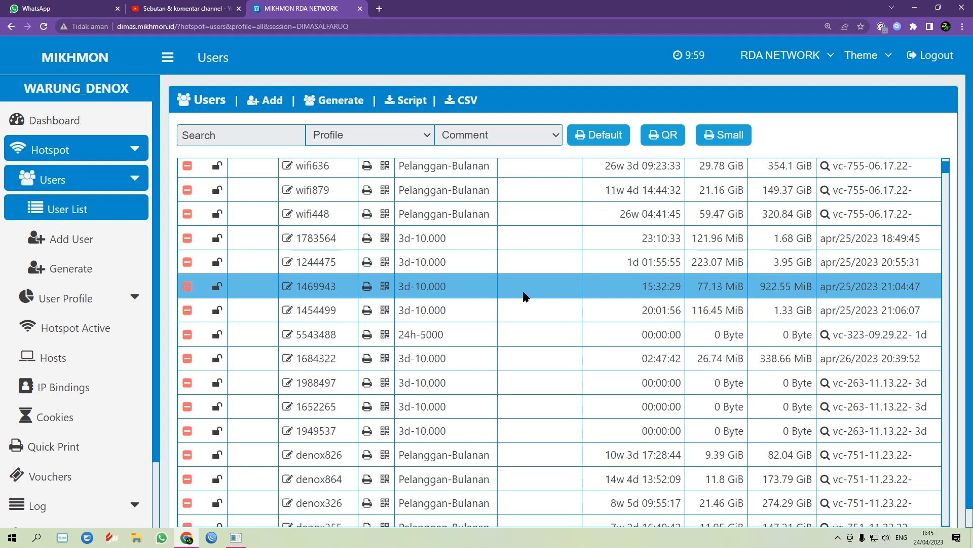
{"action": "left_click", "coordinate": [81, 298]}
{"action": "left_click", "coordinate": [80, 329]}
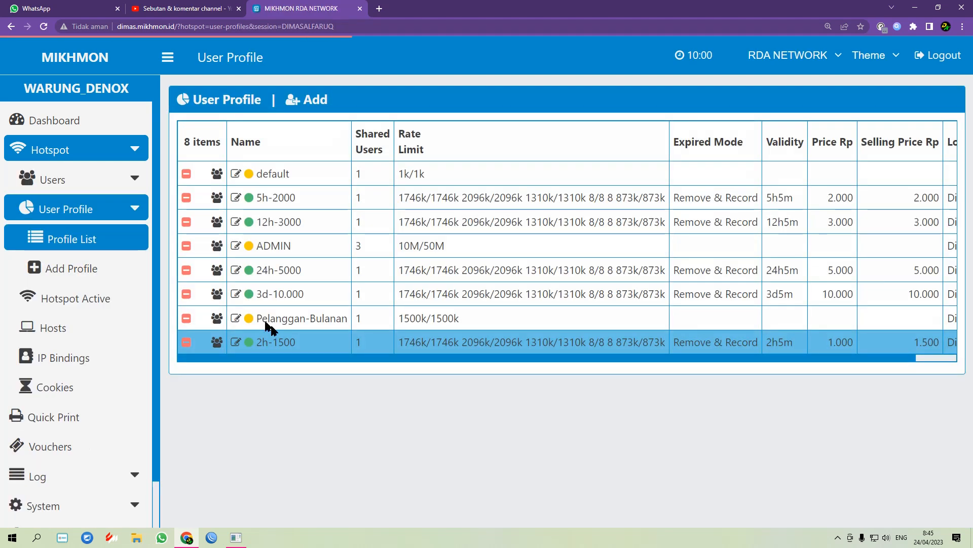
{"action": "left_click", "coordinate": [278, 294]}
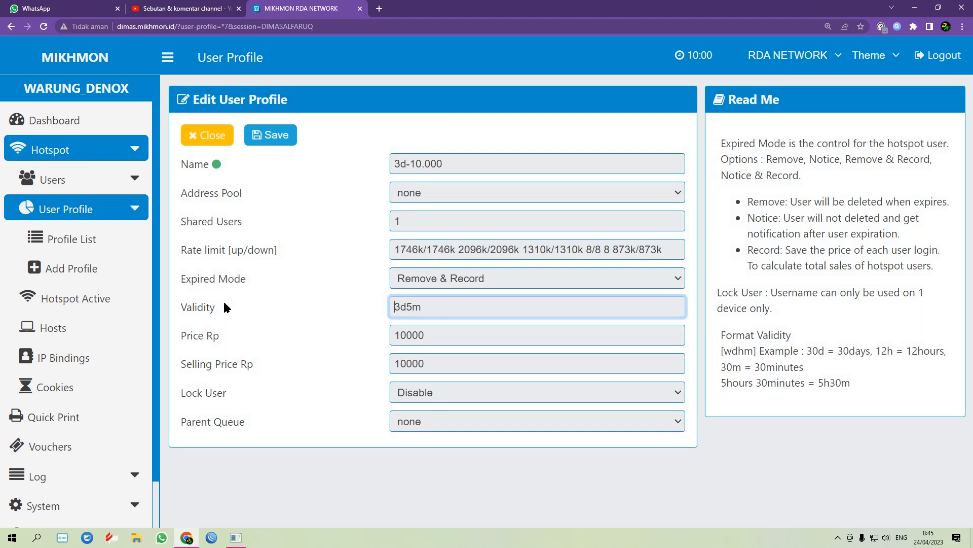
{"action": "left_click_drag", "start_coordinate": [227, 306], "coordinate": [179, 309]}
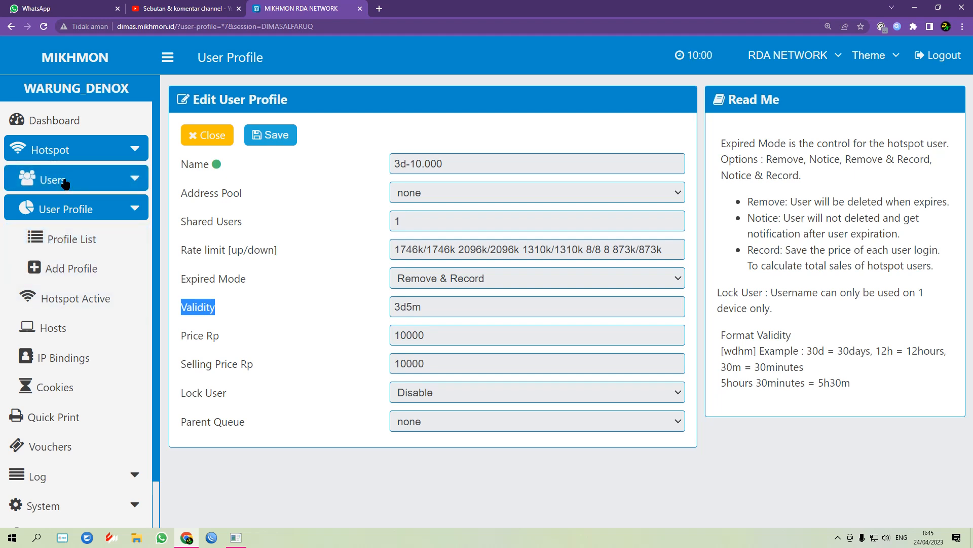
Inspect the Time Limit field in the user generation form and compare it with the Validity column in the profile list.
{"action": "left_click", "coordinate": [86, 191]}
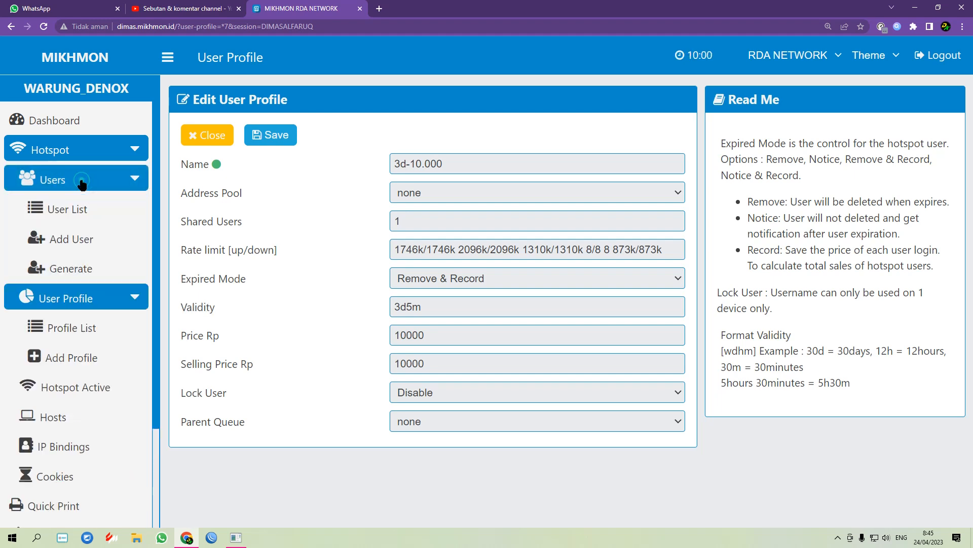
{"action": "left_click", "coordinate": [33, 269]}
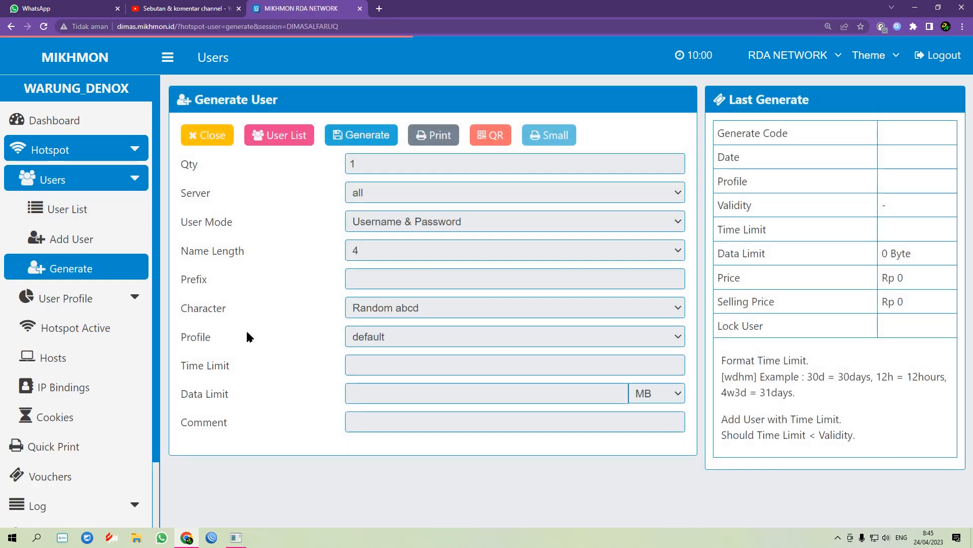
{"action": "left_click_drag", "start_coordinate": [242, 369], "coordinate": [369, 369]}
{"action": "left_click", "coordinate": [400, 376]}
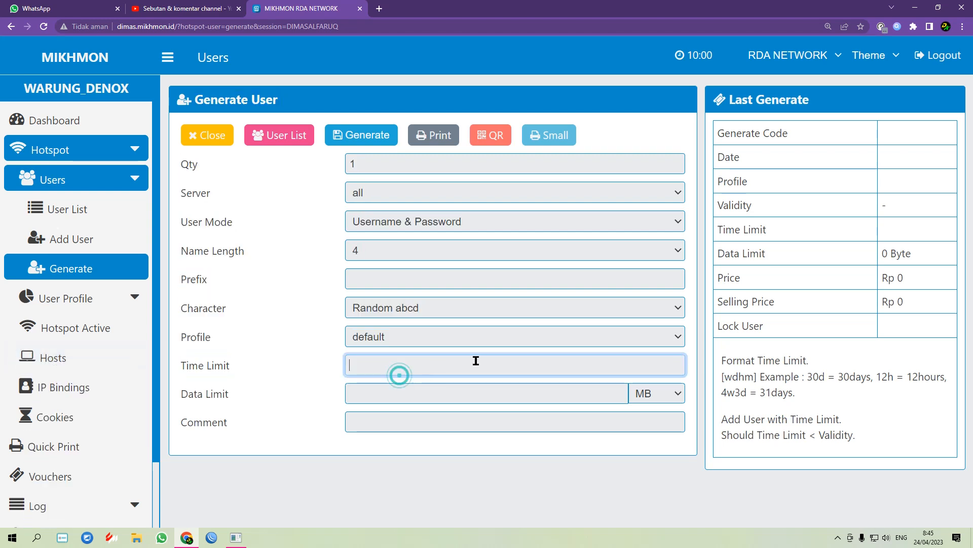
{"action": "left_click", "coordinate": [93, 307]}
{"action": "left_click", "coordinate": [89, 328]}
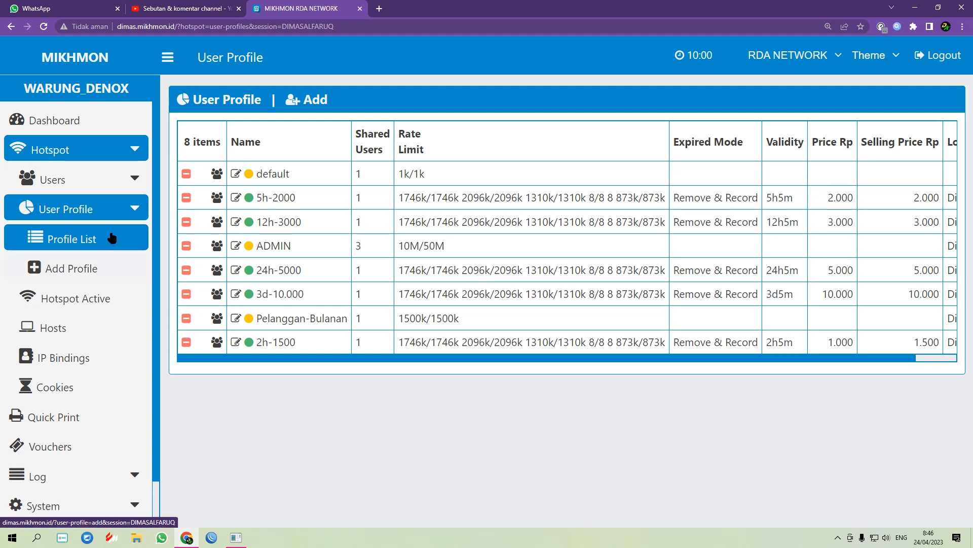
Open the hotspot user list and compare the comment entries of the 3d-10.000, 24h-5000 and Pelanggan-Bulanan users.
{"action": "left_click", "coordinate": [51, 180]}
{"action": "left_click", "coordinate": [66, 208]}
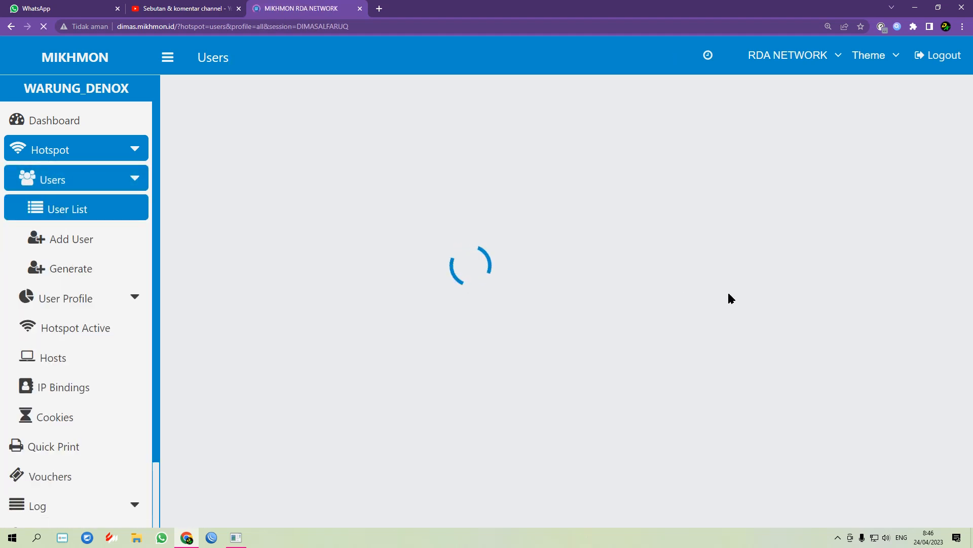
{"action": "scroll", "coordinate": [902, 307], "scroll_direction": "down", "scroll_amount": 3}
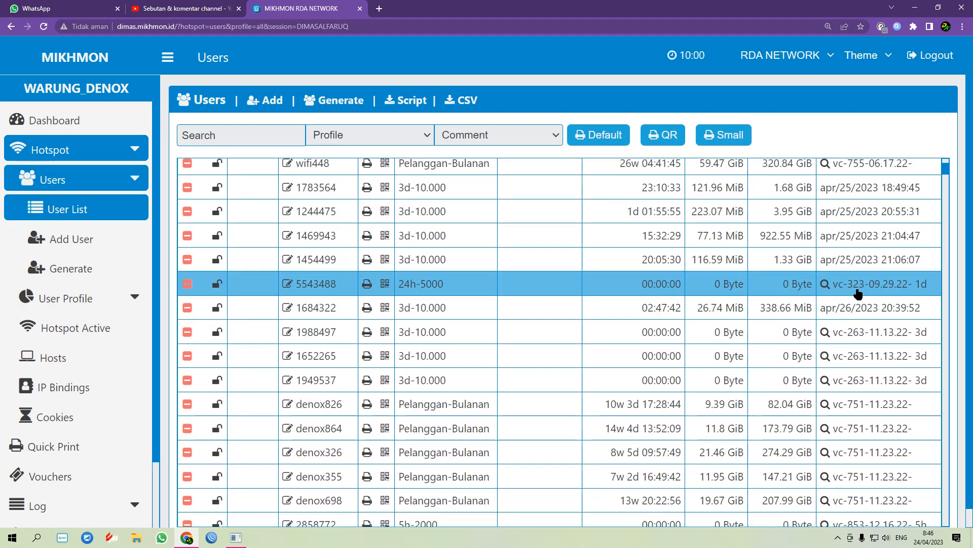
{"action": "scroll", "coordinate": [842, 278], "scroll_direction": "up", "scroll_amount": 2}
{"action": "scroll", "coordinate": [850, 272], "scroll_direction": "up", "scroll_amount": 1}
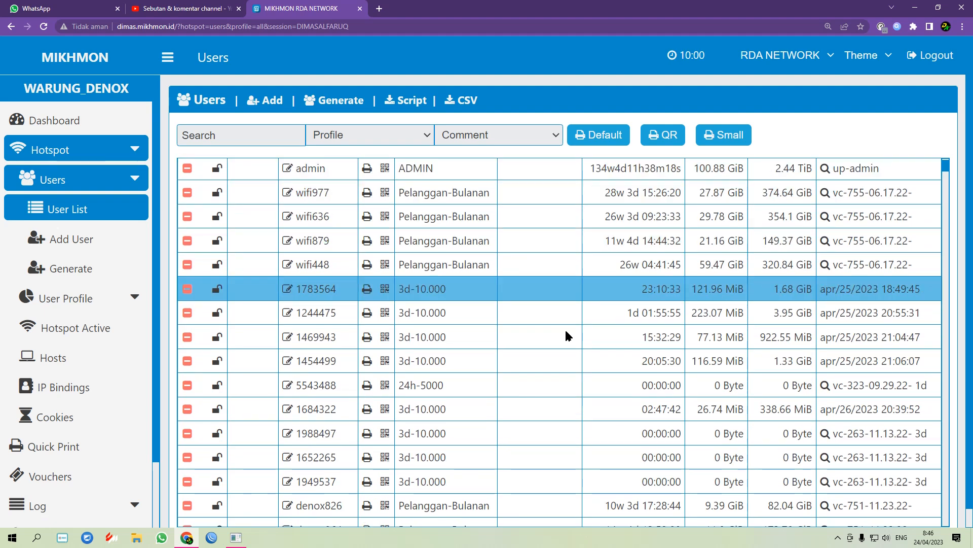
{"action": "scroll", "coordinate": [565, 335], "scroll_direction": "down", "scroll_amount": 3}
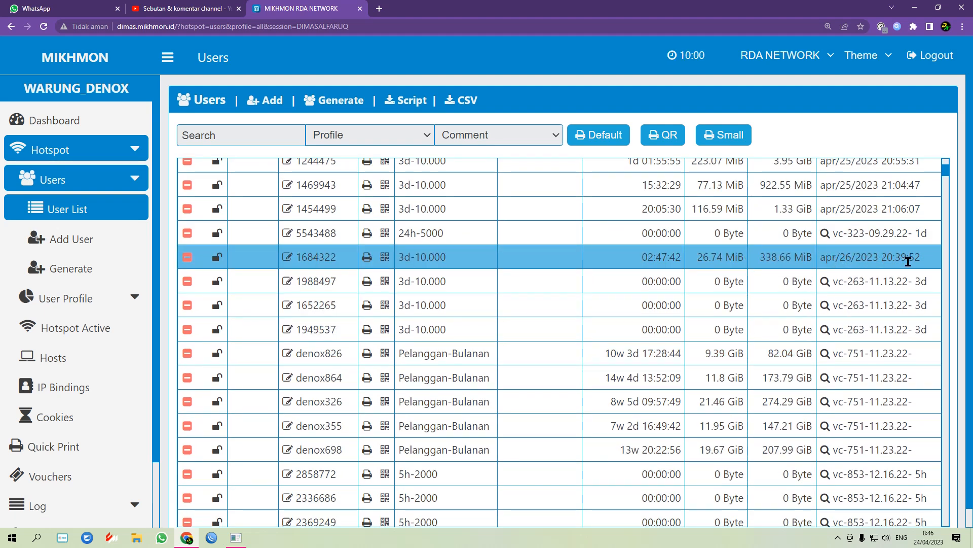
{"action": "scroll", "coordinate": [847, 254], "scroll_direction": "up", "scroll_amount": 2}
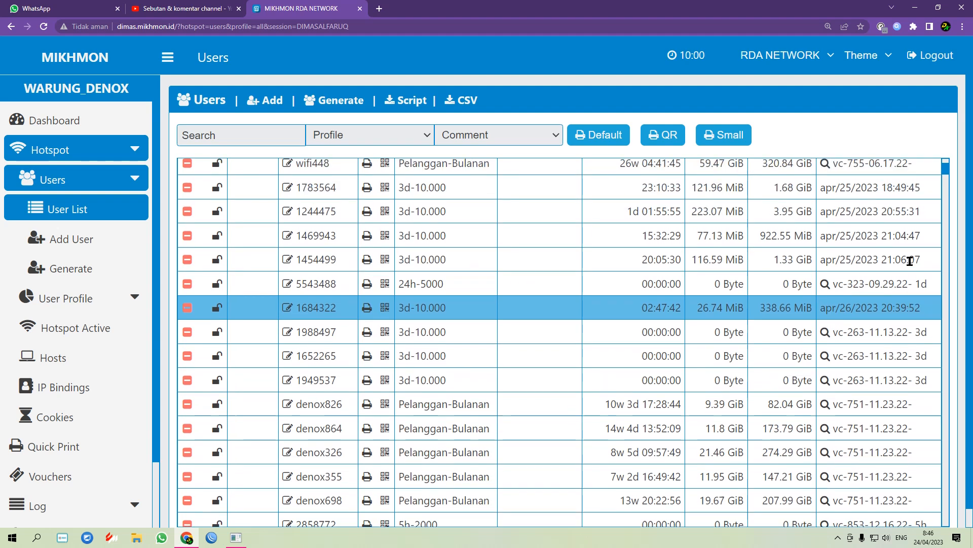
{"action": "scroll", "coordinate": [839, 248], "scroll_direction": "up", "scroll_amount": 3}
{"action": "scroll", "coordinate": [840, 248], "scroll_direction": "up", "scroll_amount": 3}
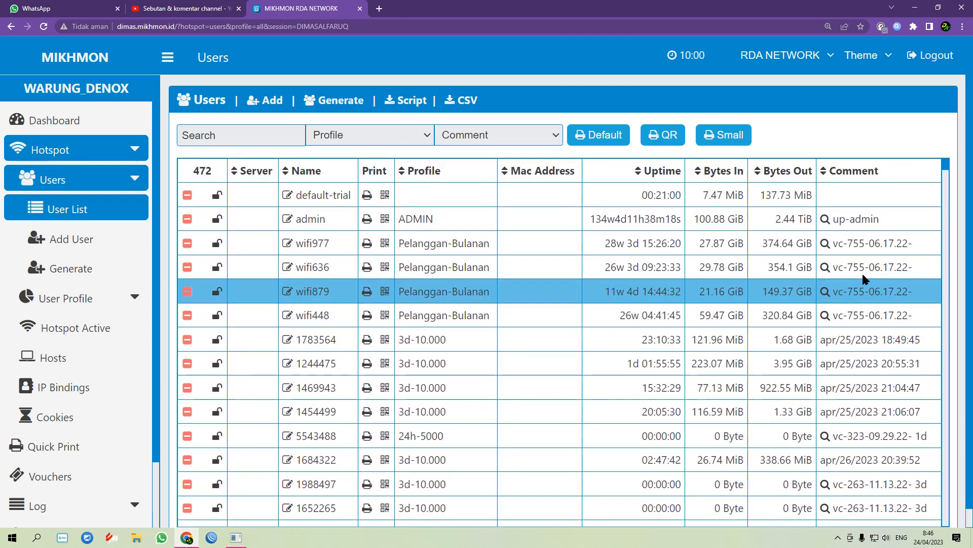
{"action": "scroll", "coordinate": [838, 454], "scroll_direction": "down", "scroll_amount": 1}
{"action": "scroll", "coordinate": [837, 431], "scroll_direction": "down", "scroll_amount": 2}
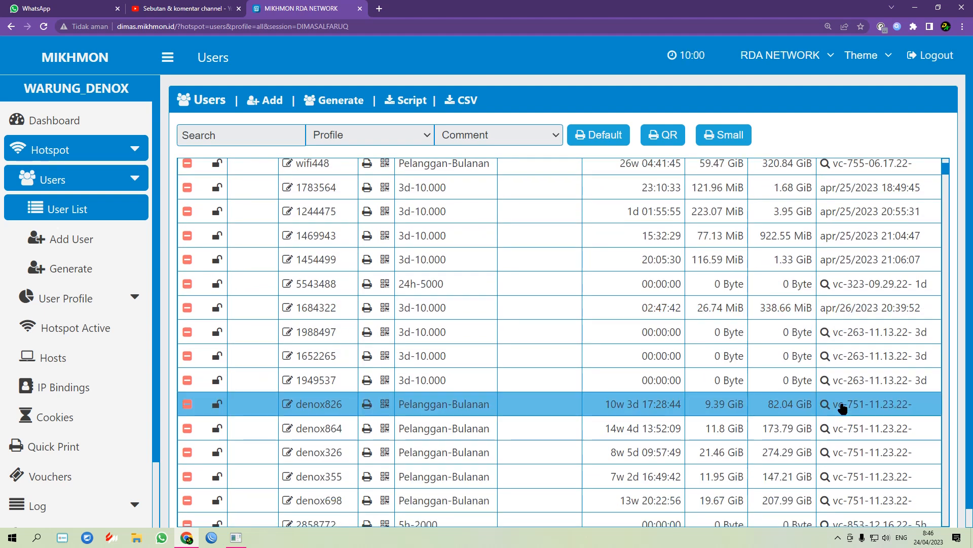
{"action": "scroll", "coordinate": [836, 396], "scroll_direction": "up", "scroll_amount": 3}
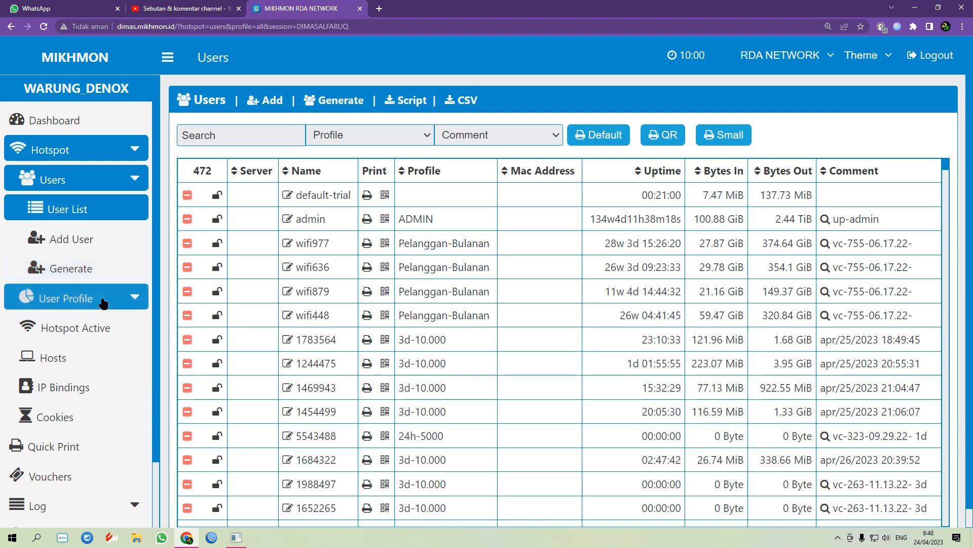
Review the profile list's validity settings, and highlight the expiry date of the 3d-10.000 voucher with 1d 01:55:55 uptime in the user list.
{"action": "left_click", "coordinate": [66, 299]}
{"action": "left_click", "coordinate": [98, 329]}
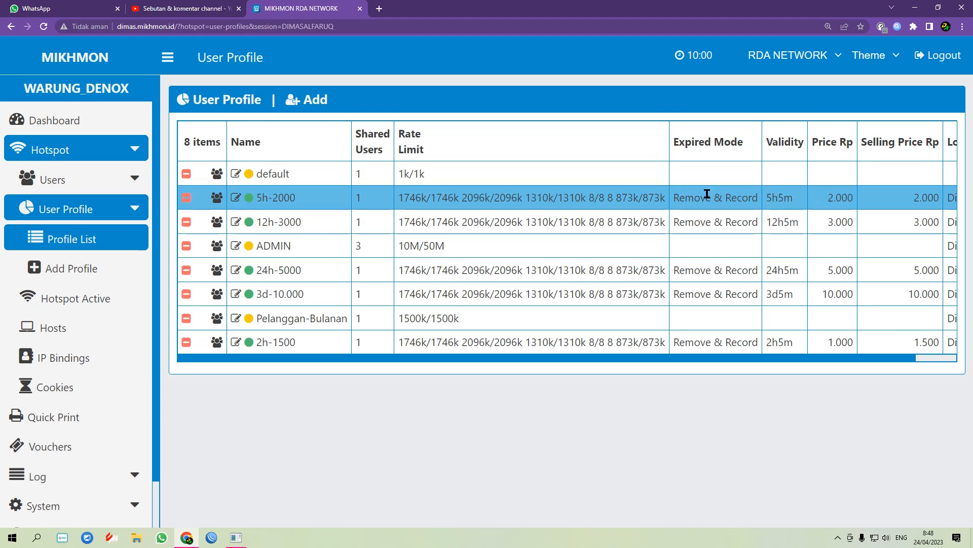
{"action": "left_click", "coordinate": [94, 185]}
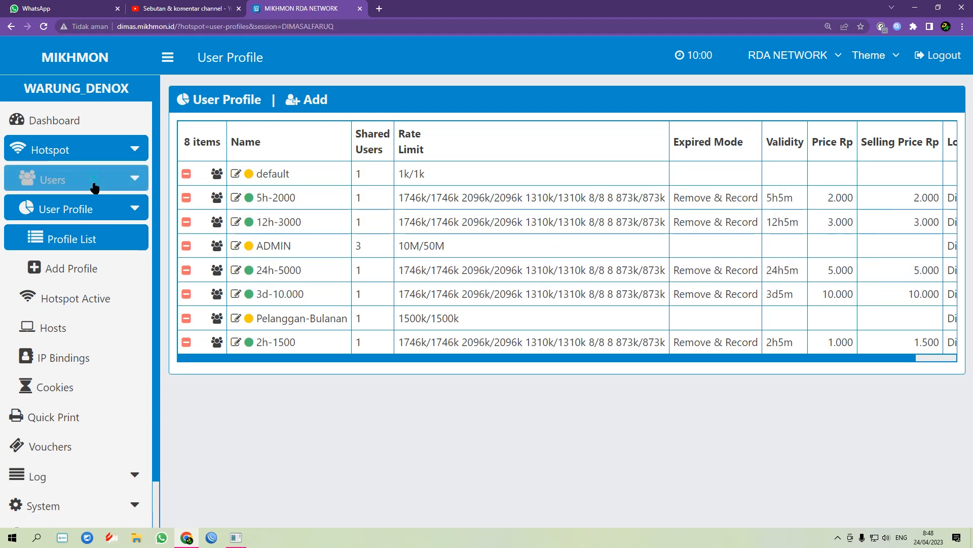
{"action": "left_click", "coordinate": [121, 209]}
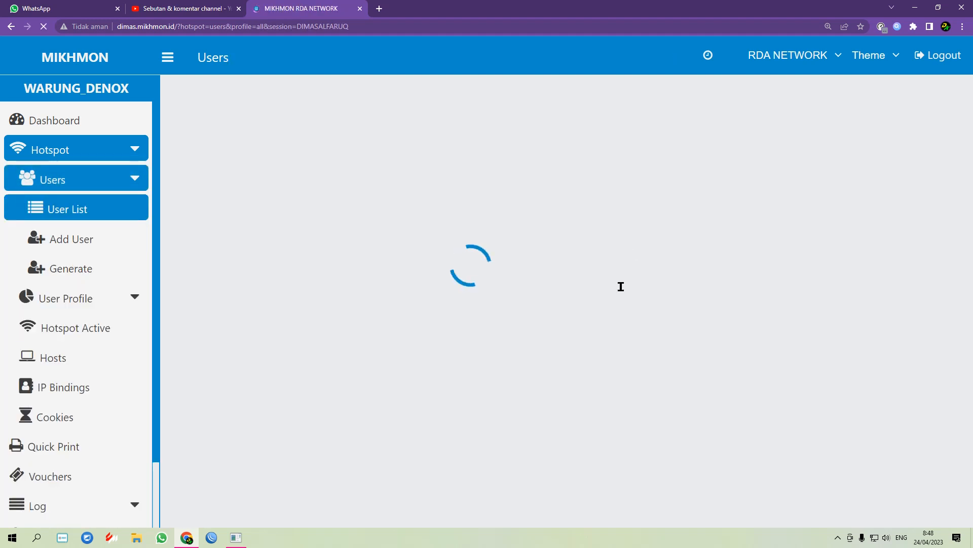
{"action": "scroll", "coordinate": [608, 330], "scroll_direction": "down", "scroll_amount": 3}
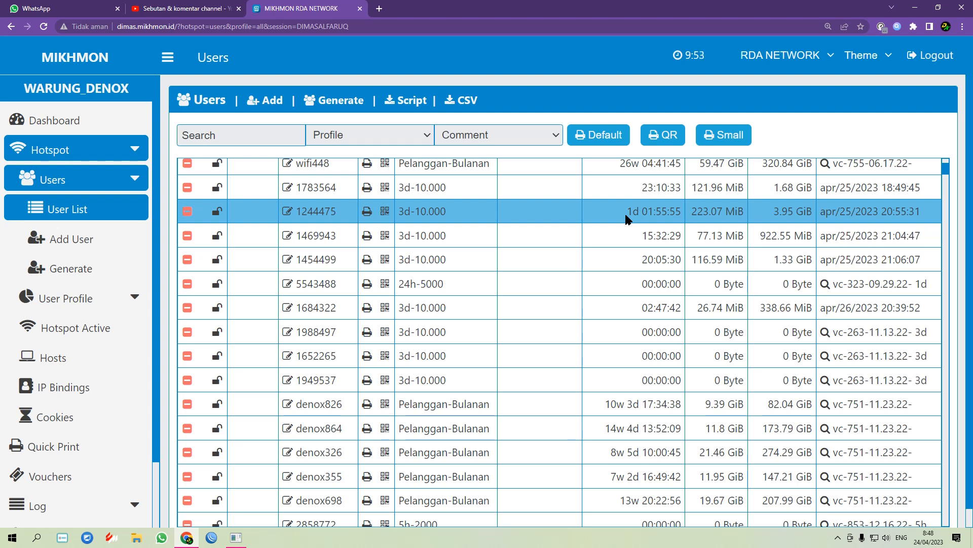
{"action": "scroll", "coordinate": [847, 306], "scroll_direction": "up", "scroll_amount": 3}
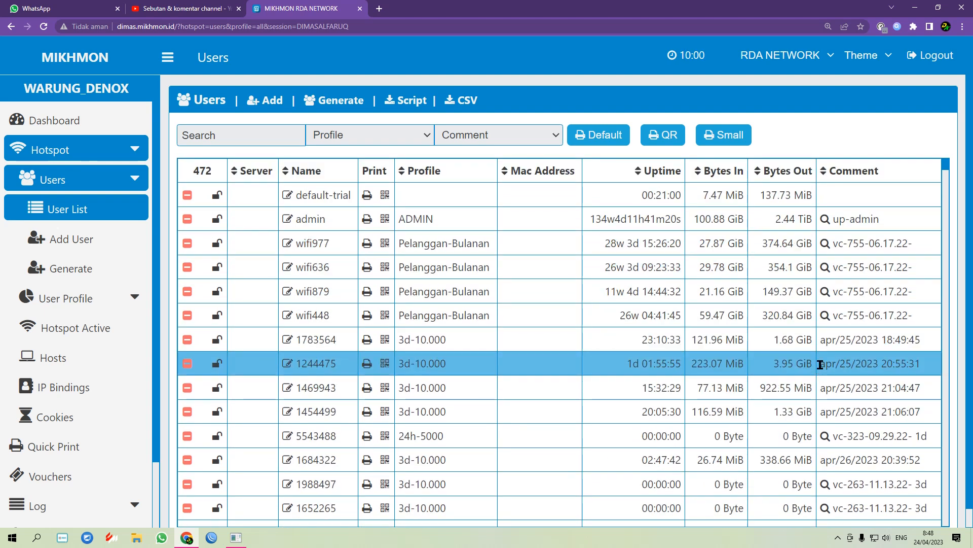
{"action": "left_click_drag", "start_coordinate": [820, 364], "coordinate": [862, 372]}
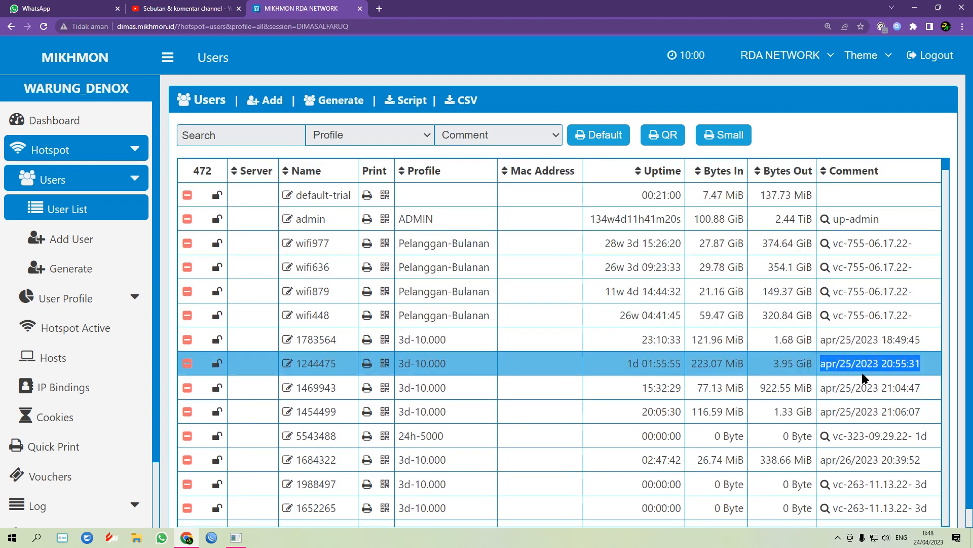
{"action": "left_click", "coordinate": [829, 365]}
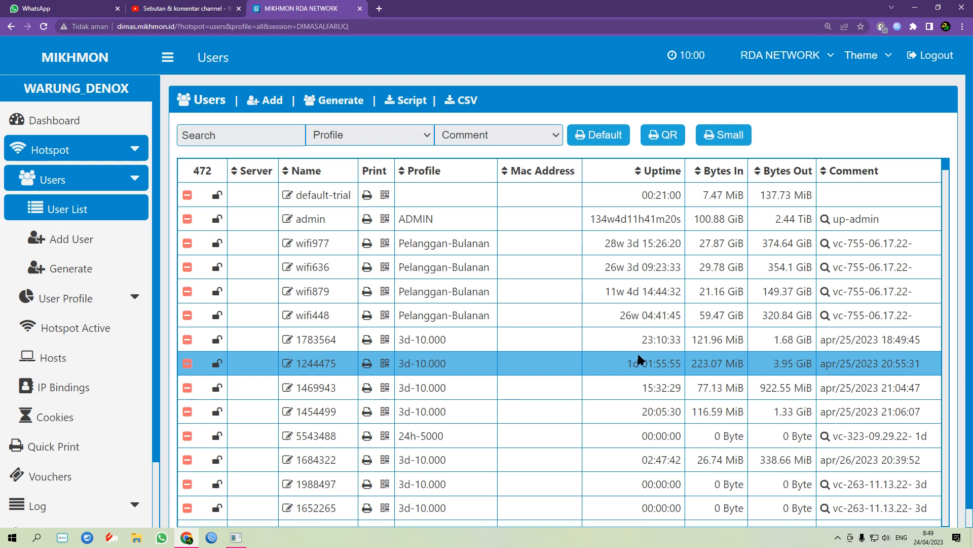
Reread the daily usage in the viewer's YouTube Studio comment and compare it with the voucher entries in the MIKHMON user list.
{"action": "left_click", "coordinate": [181, 8]}
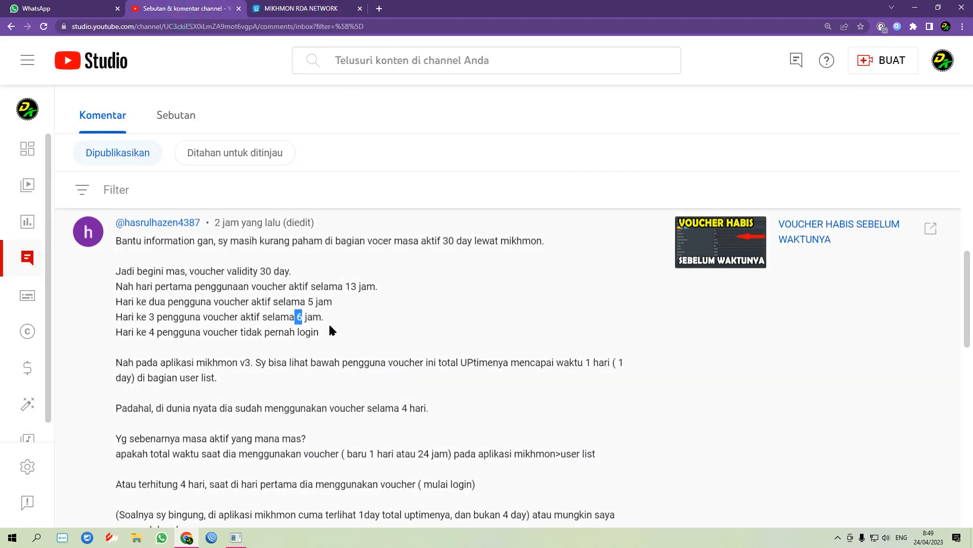
{"action": "left_click", "coordinate": [358, 319]}
{"action": "left_click", "coordinate": [290, 7]}
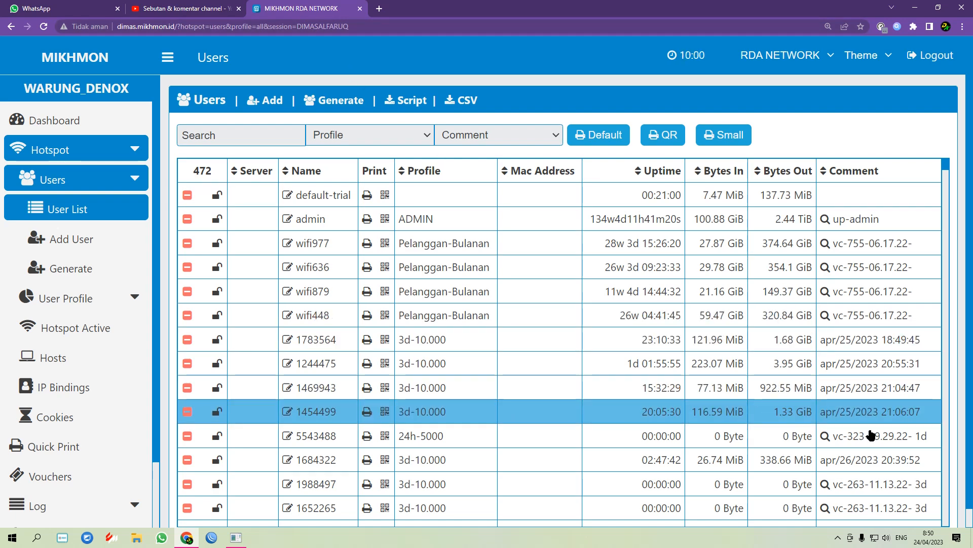
{"action": "scroll", "coordinate": [473, 374], "scroll_direction": "down", "scroll_amount": 4}
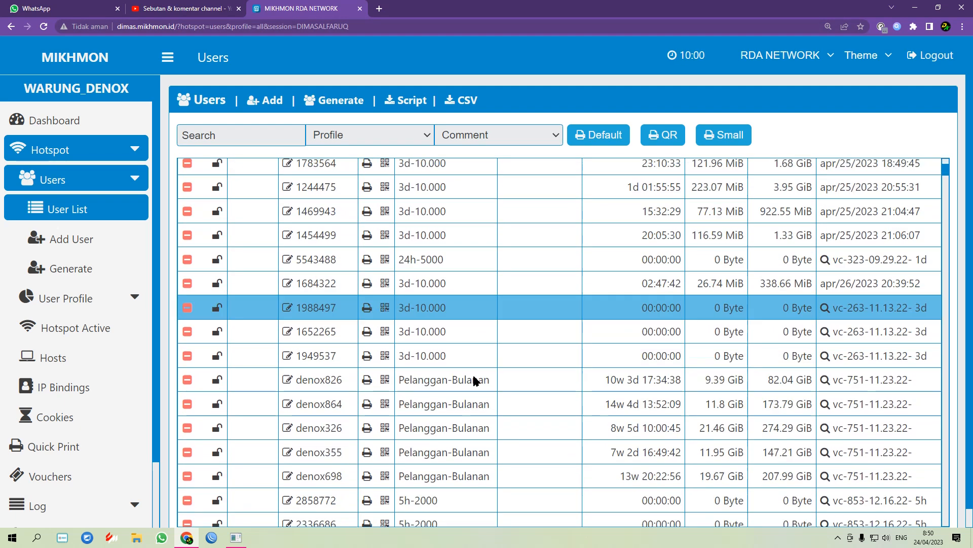